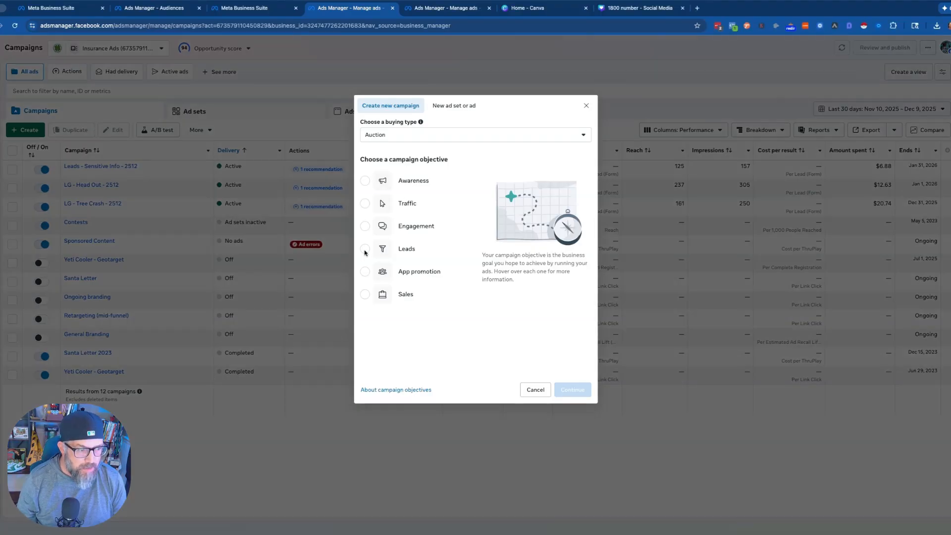
# Create a new campaign with the Leads objective and name it "LG - Parents - 2512".
pyautogui.click(364, 250)
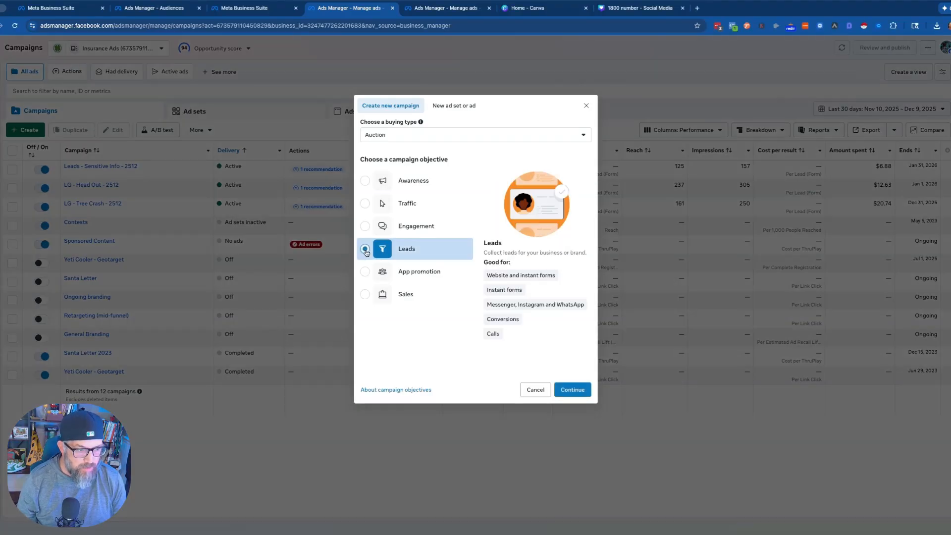
pyautogui.click(572, 389)
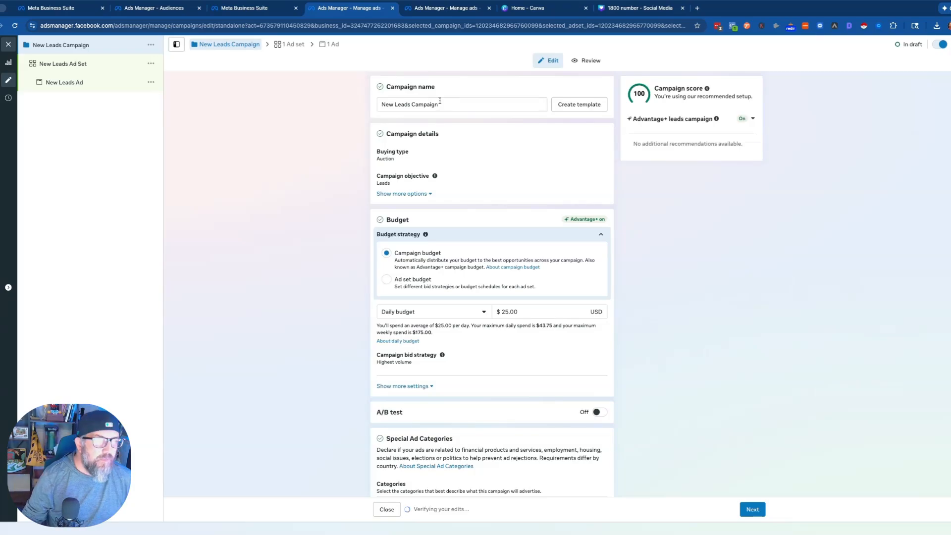
pyautogui.tripleClick(440, 101)
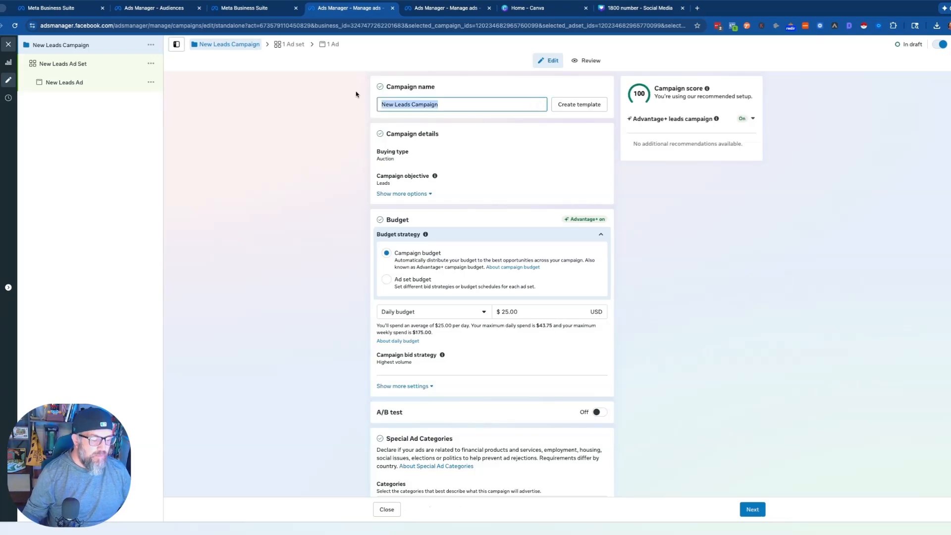
pyautogui.write('LG - ')
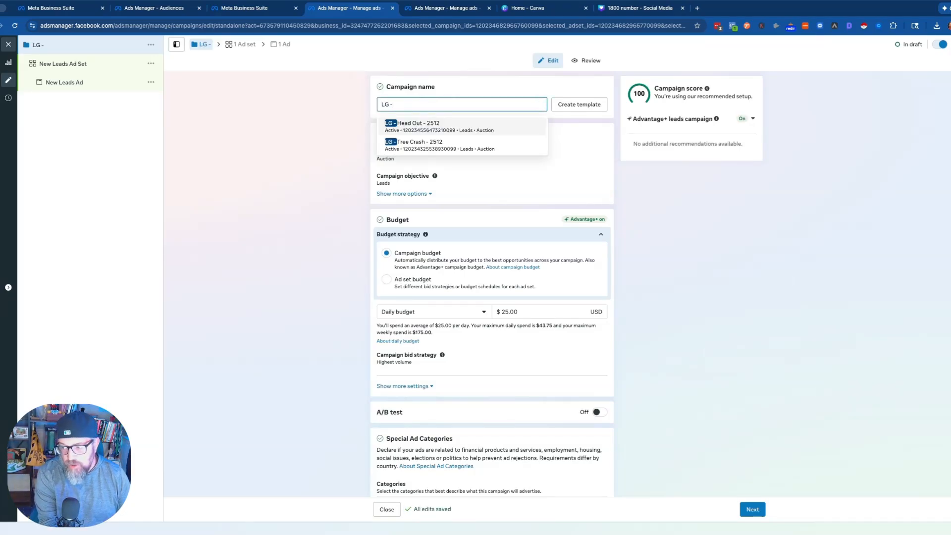
pyautogui.write('Par')
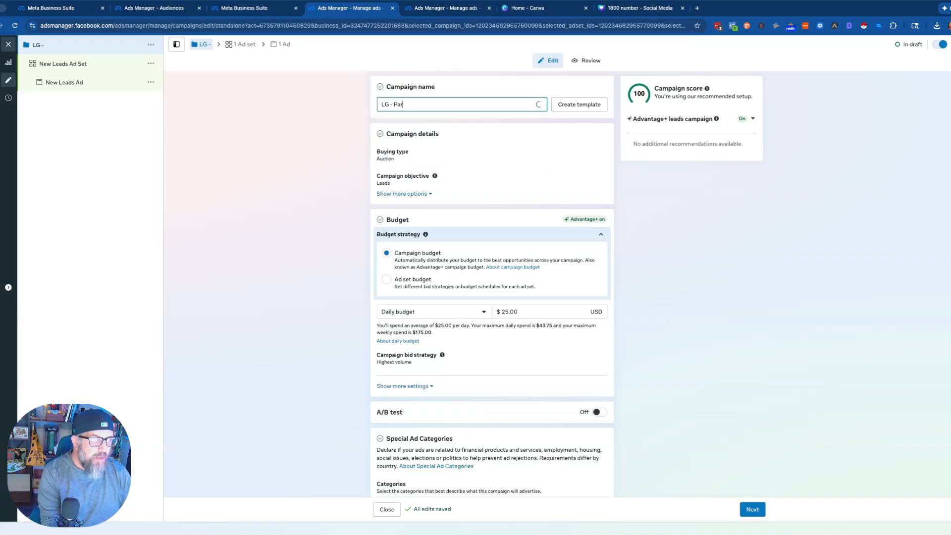
pyautogui.write('ents - 2512')
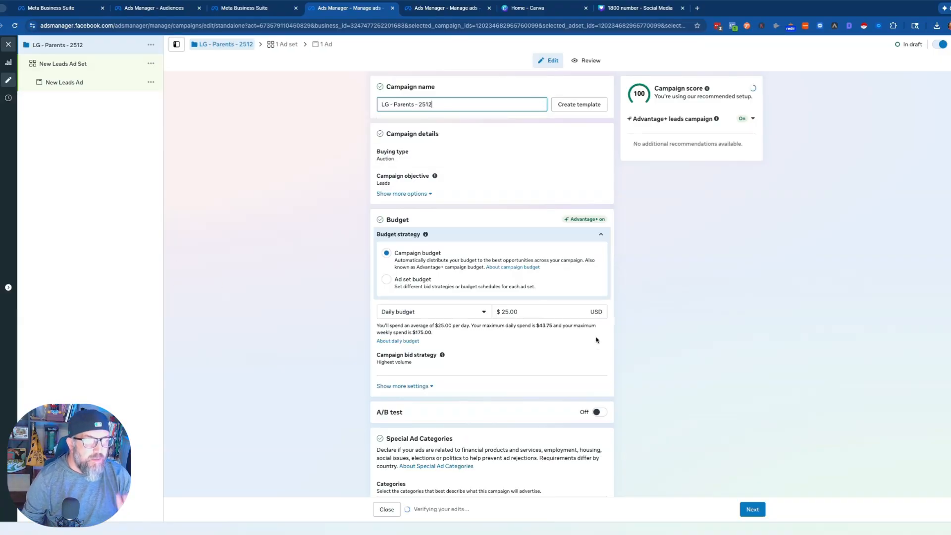
# Set the campaign's daily budget to $5.00.
pyautogui.moveTo(510, 312); pyautogui.dragTo(497, 312)
pyautogui.write('5')
pyautogui.click(329, 329)
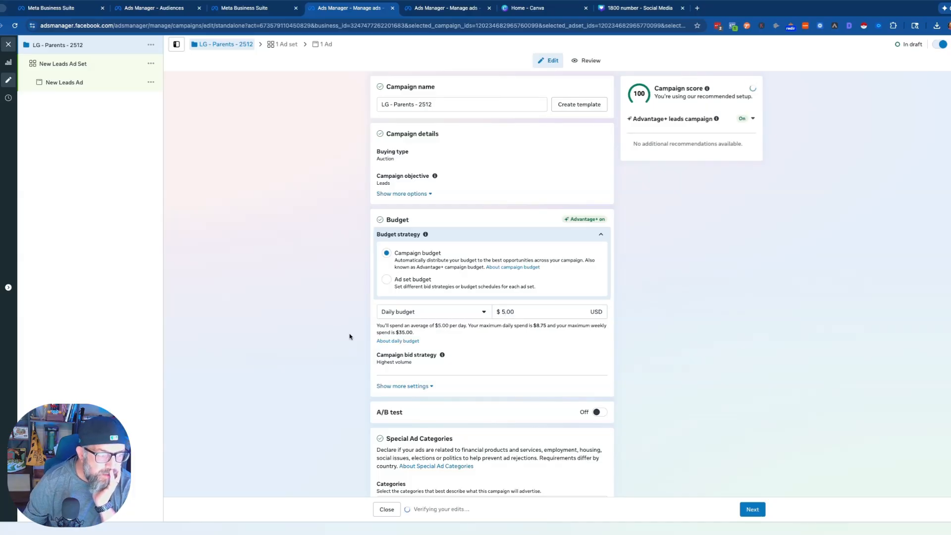
# Declare Financial products and services as the campaign's special ad category and continue to the ad set.
pyautogui.scroll(-1, 350, 335)
pyautogui.click(425, 473)
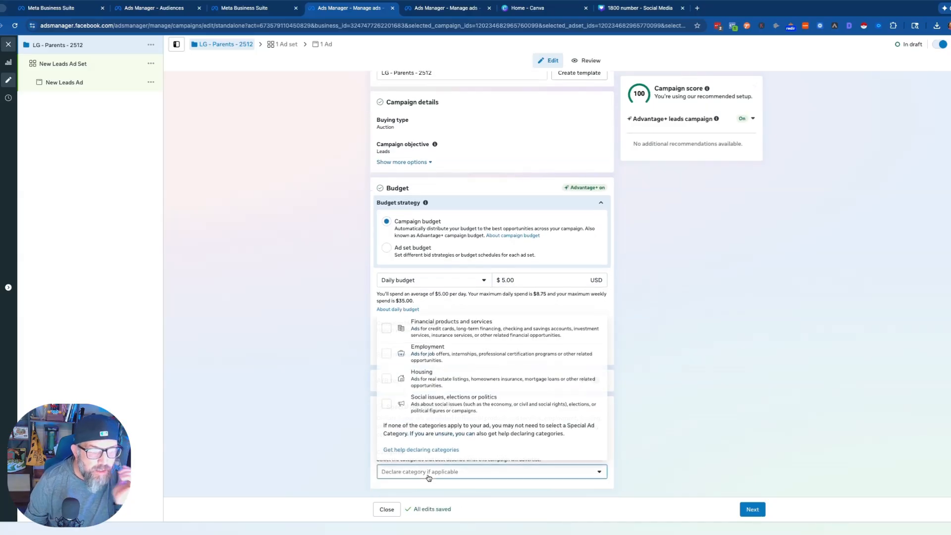
pyautogui.click(387, 329)
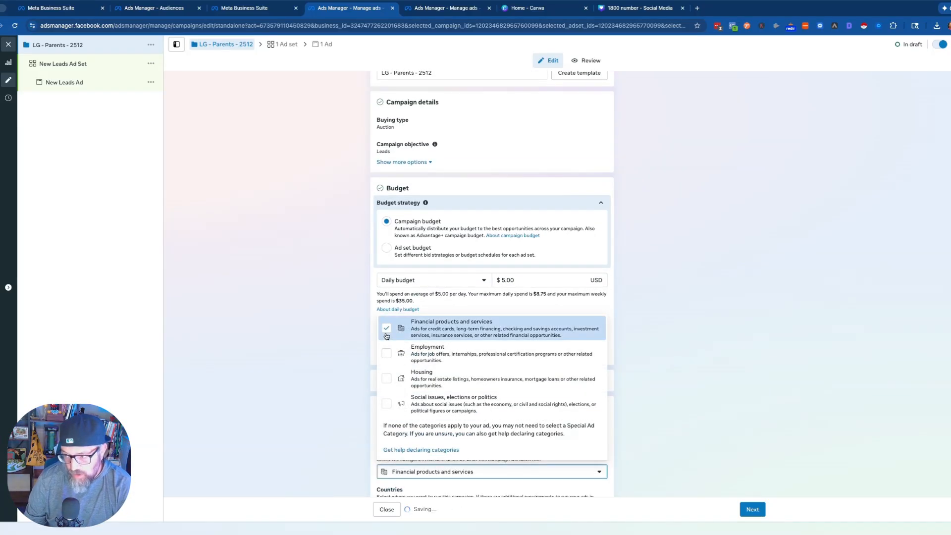
pyautogui.click(313, 379)
pyautogui.scroll(-2, 421, 392)
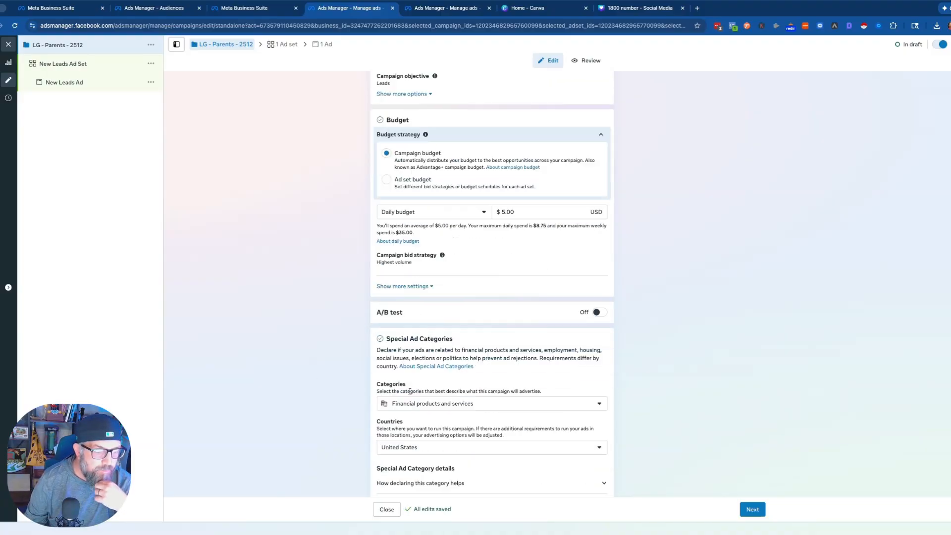
pyautogui.click(752, 509)
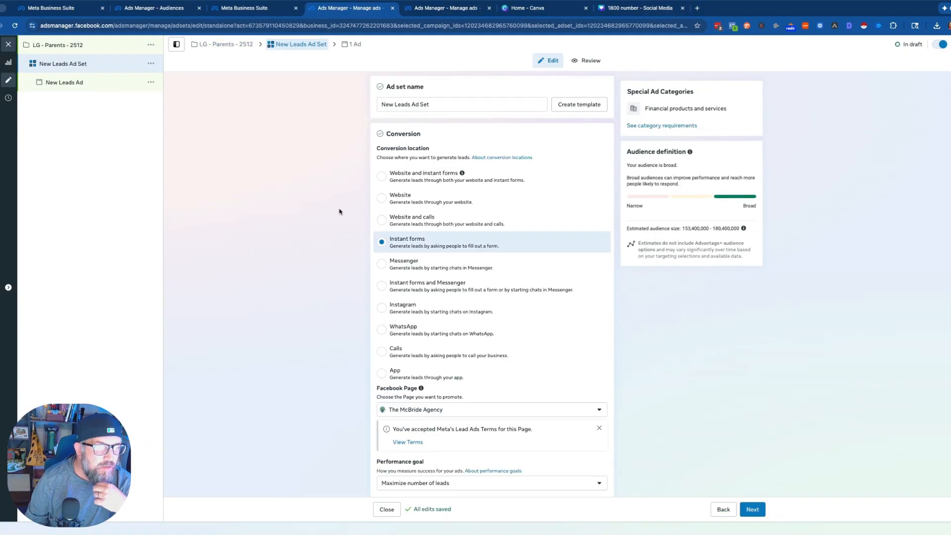
# Switch the ad set to the original audience options, choosing to further limit the reach of the ads.
pyautogui.scroll(-5, 333, 195)
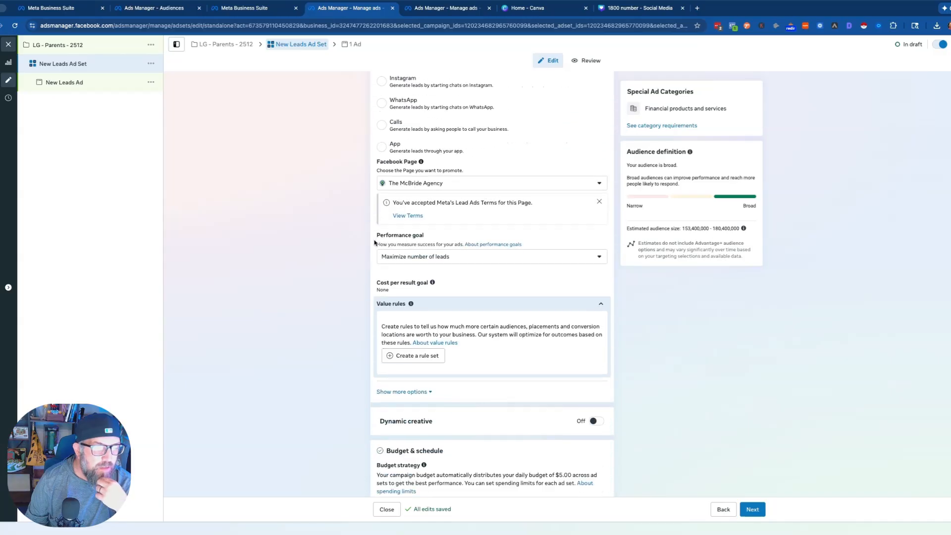
pyautogui.scroll(-5, 353, 254)
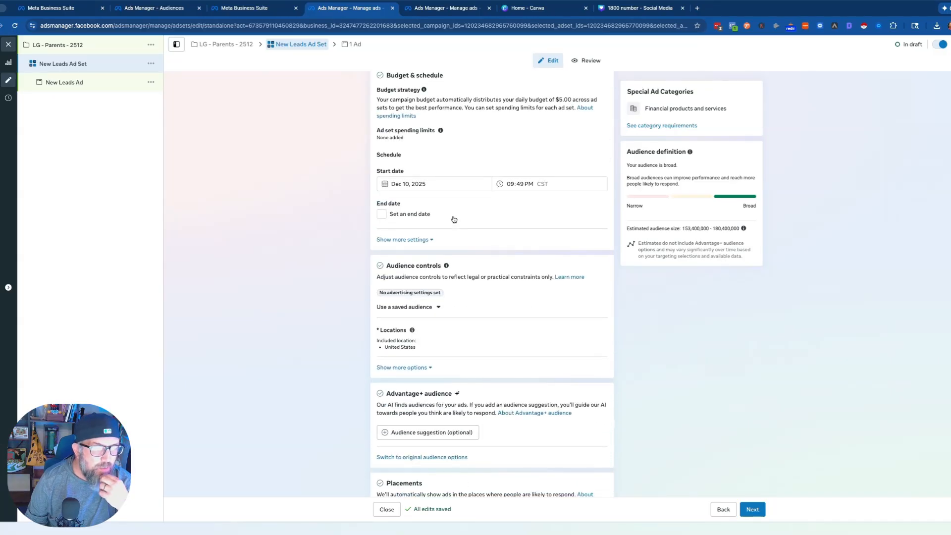
pyautogui.scroll(-1, 453, 219)
pyautogui.scroll(-1, 453, 218)
pyautogui.click(418, 370)
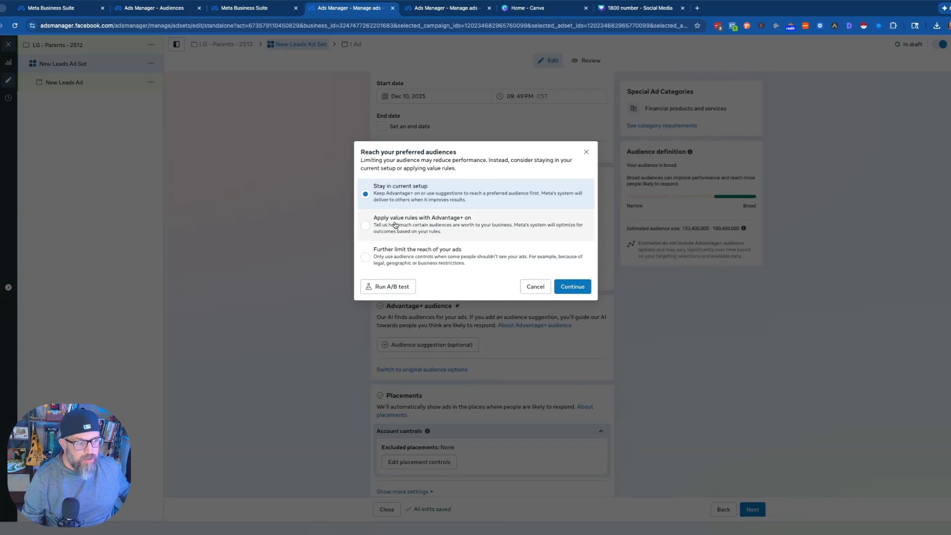
pyautogui.click(393, 255)
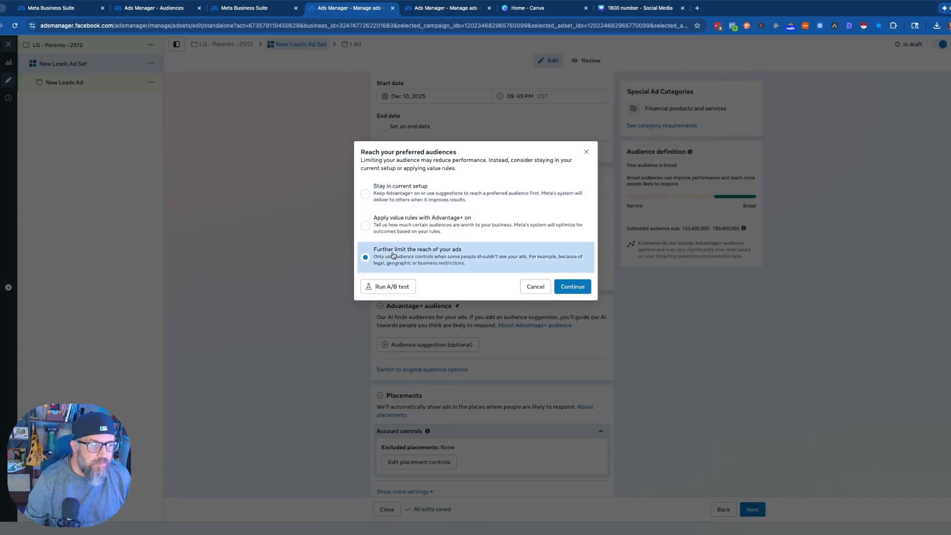
pyautogui.click(575, 286)
# Apply the saved audience "Home Enthusiasts - 2512" to the ad set, check its location and detailed targeting, and continue to the ad.
pyautogui.scroll(-5, 340, 274)
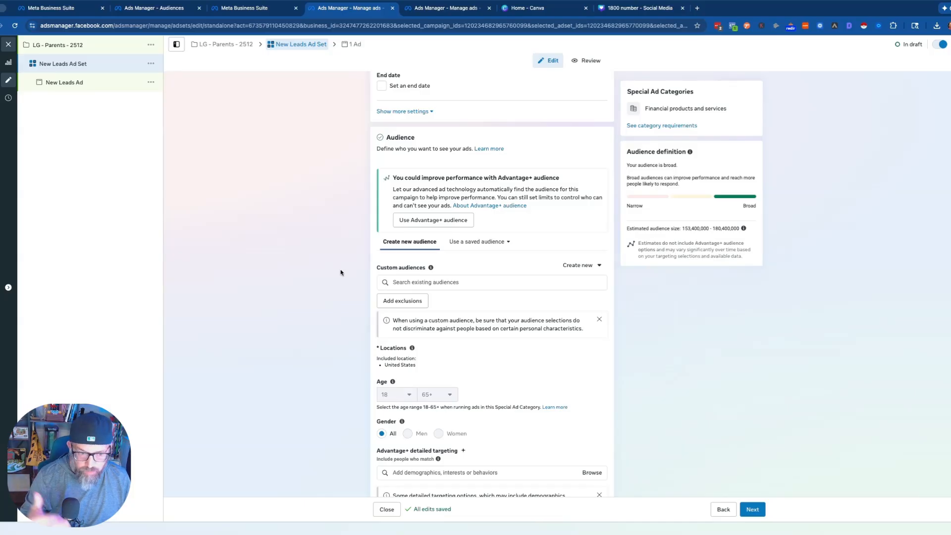
pyautogui.scroll(-2, 353, 280)
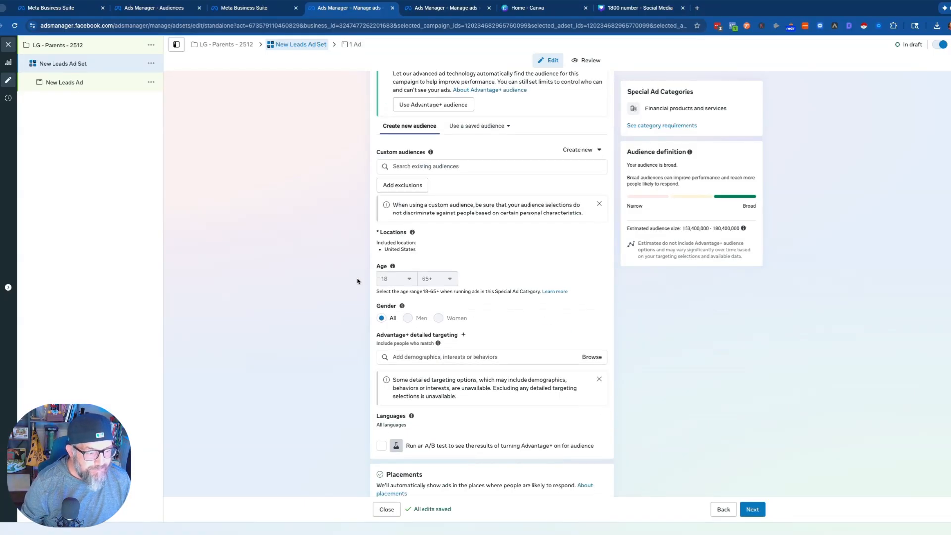
pyautogui.scroll(-2, 450, 413)
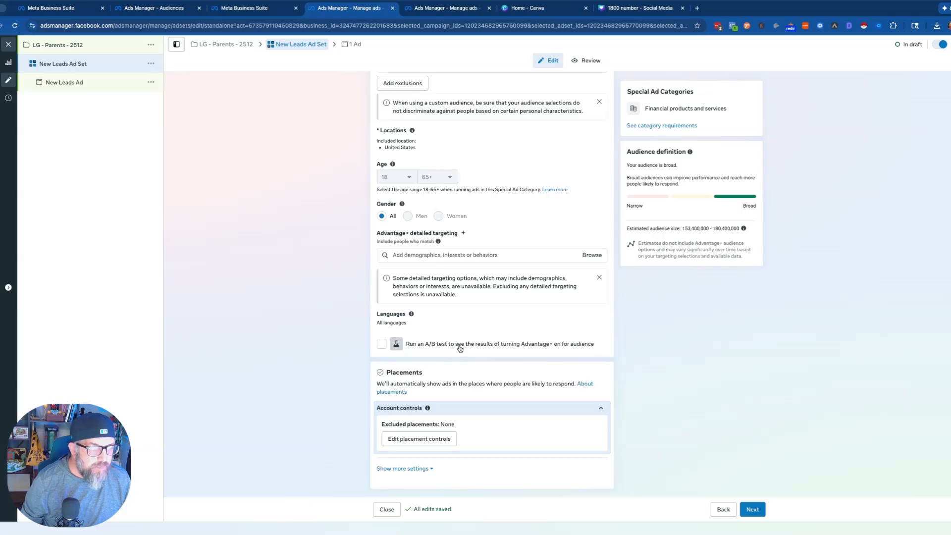
pyautogui.scroll(2, 465, 343)
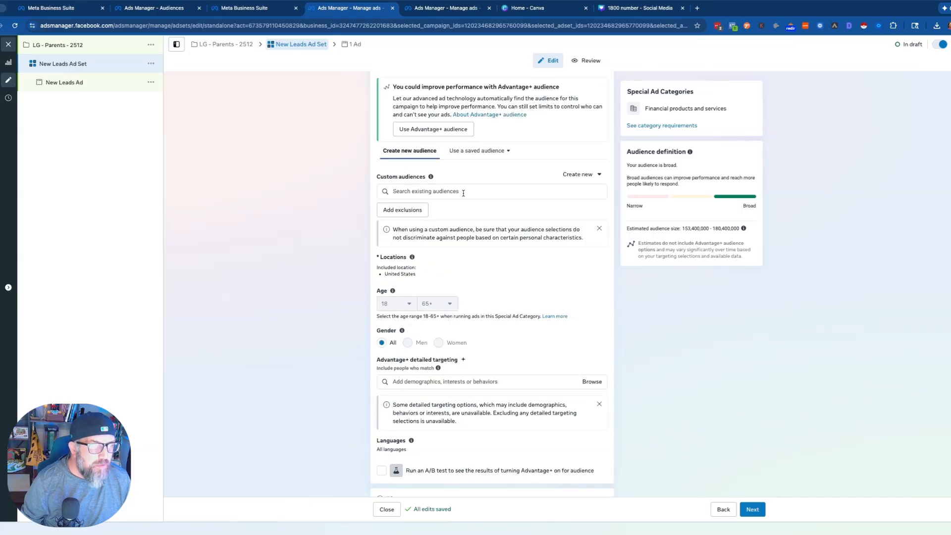
pyautogui.click(475, 150)
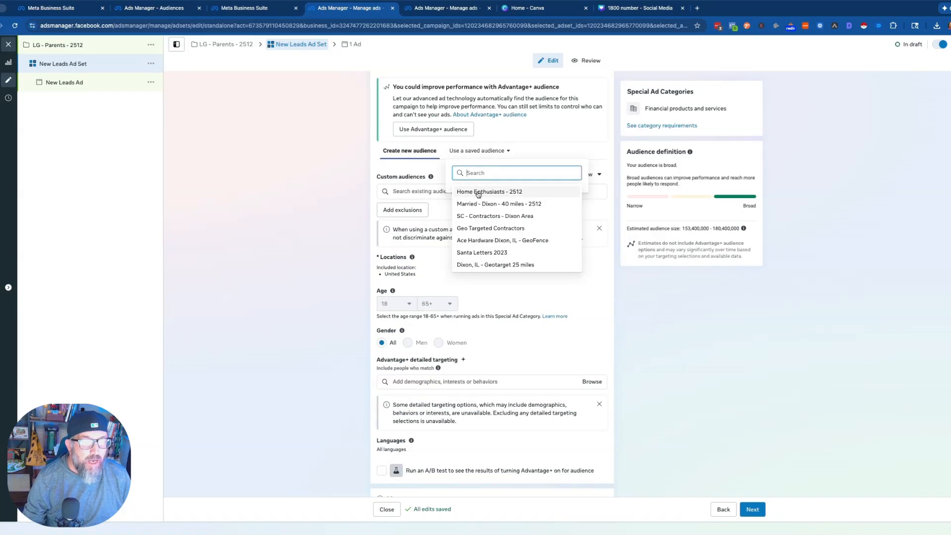
pyautogui.click(478, 192)
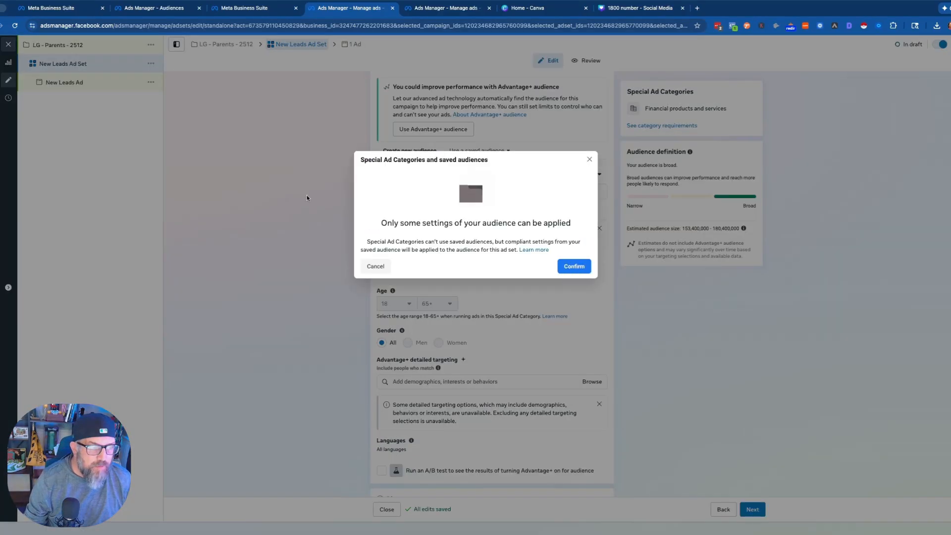
pyautogui.click(375, 263)
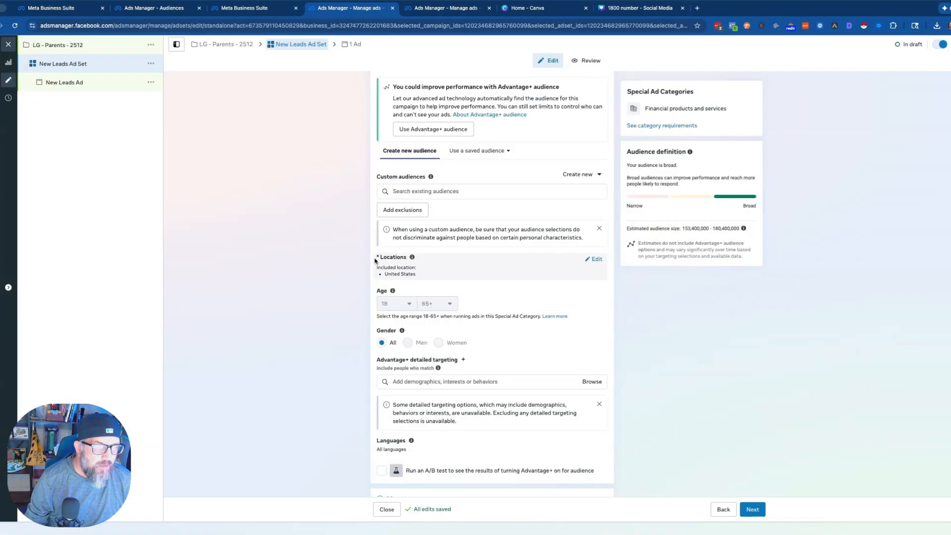
pyautogui.scroll(-8, 355, 262)
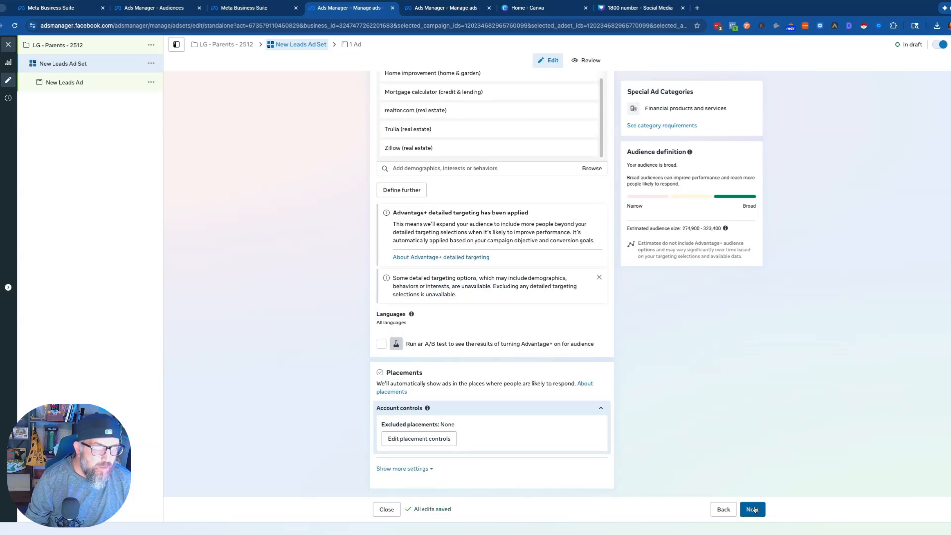
pyautogui.scroll(6, 376, 309)
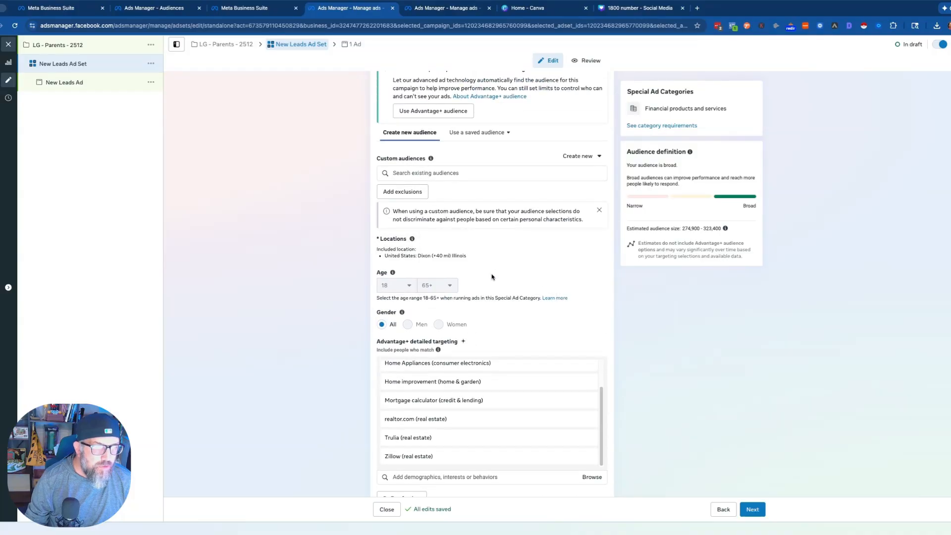
pyautogui.scroll(-1, 494, 276)
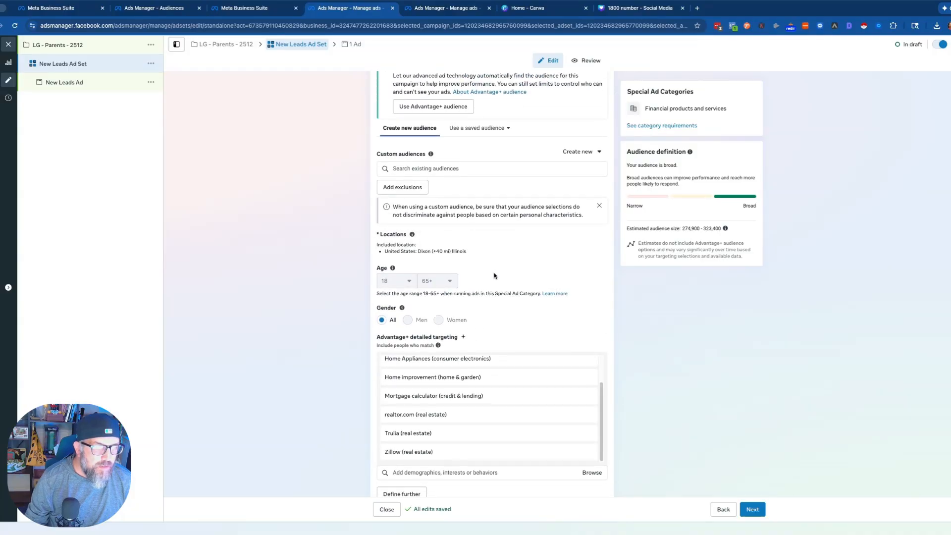
pyautogui.moveTo(383, 189)
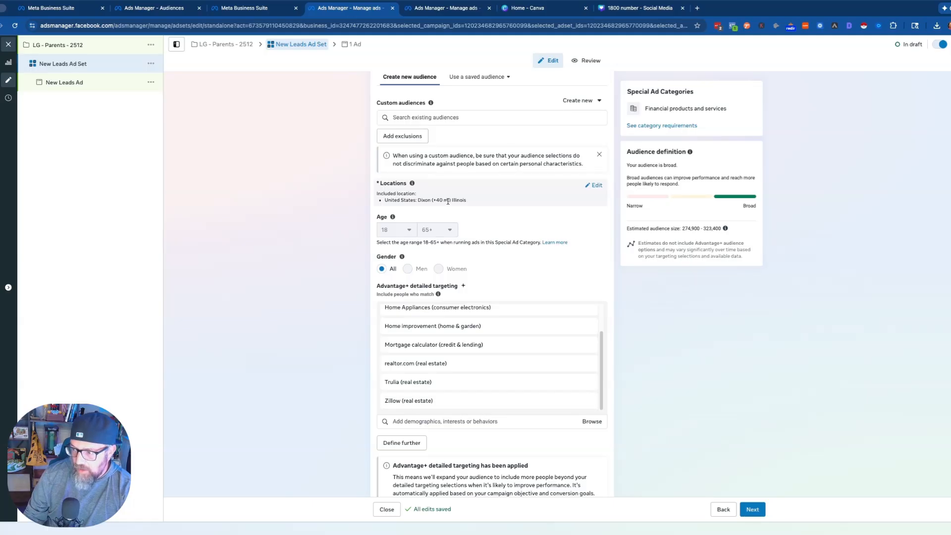
pyautogui.scroll(-1, 564, 289)
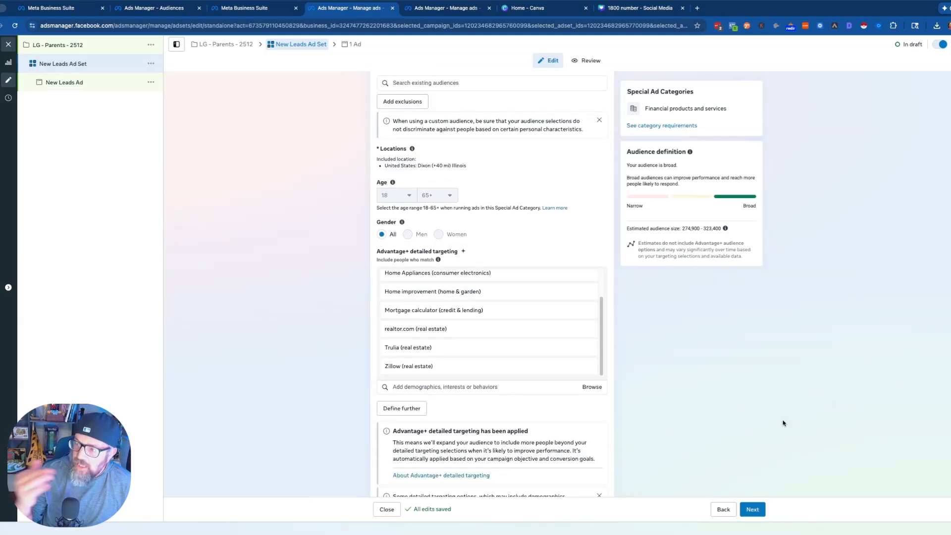
pyautogui.click(752, 511)
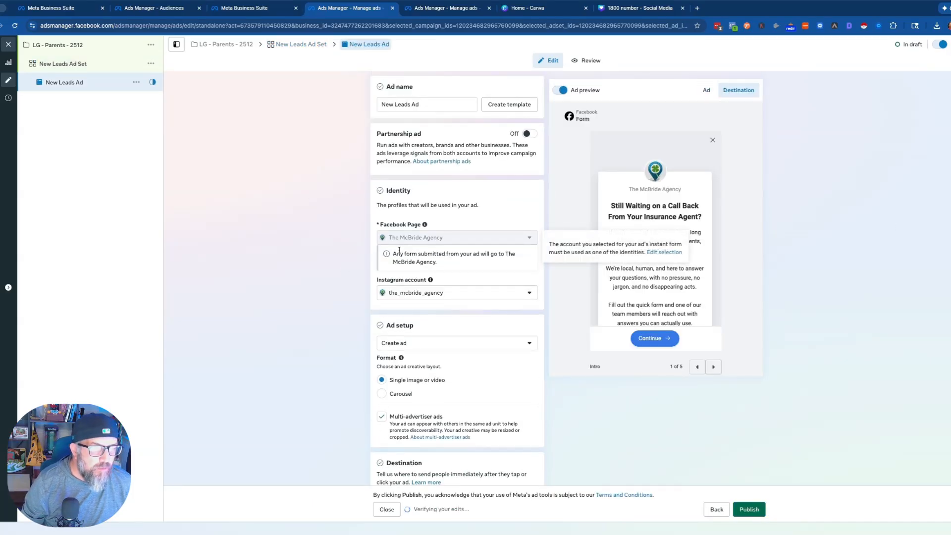
# Start setting up the ad creative as an image ad, keeping the preselected instant form as the destination.
pyautogui.scroll(-2, 349, 291)
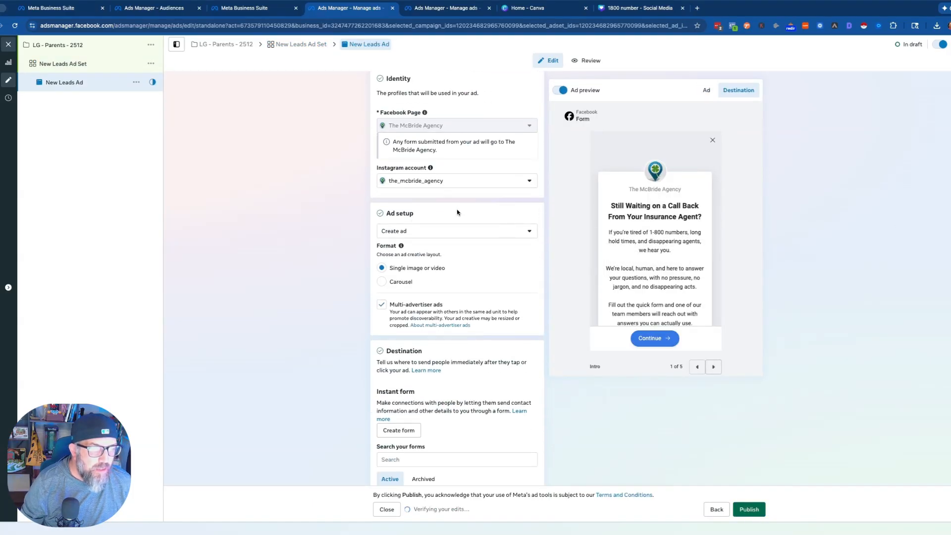
pyautogui.scroll(-3, 371, 315)
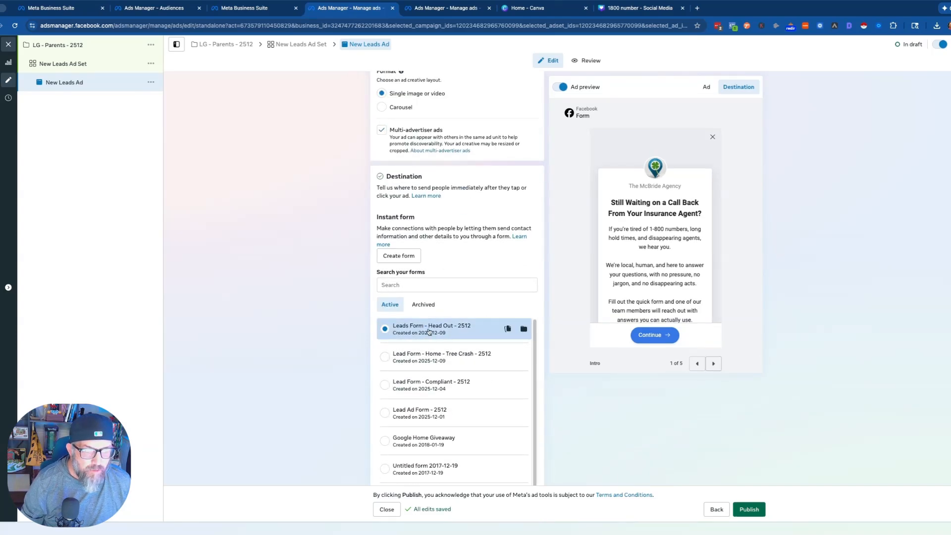
pyautogui.scroll(-1, 659, 264)
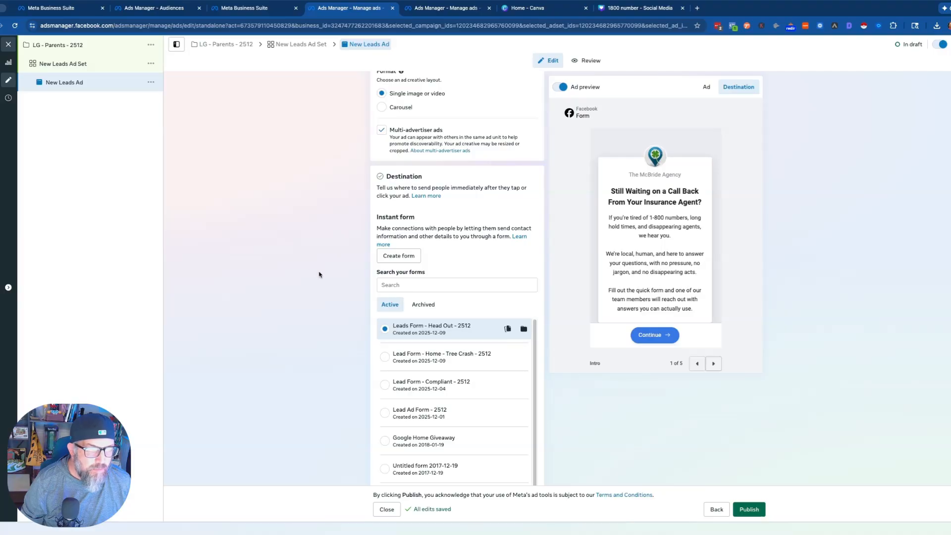
pyautogui.scroll(-5, 319, 274)
pyautogui.scroll(-1, 319, 274)
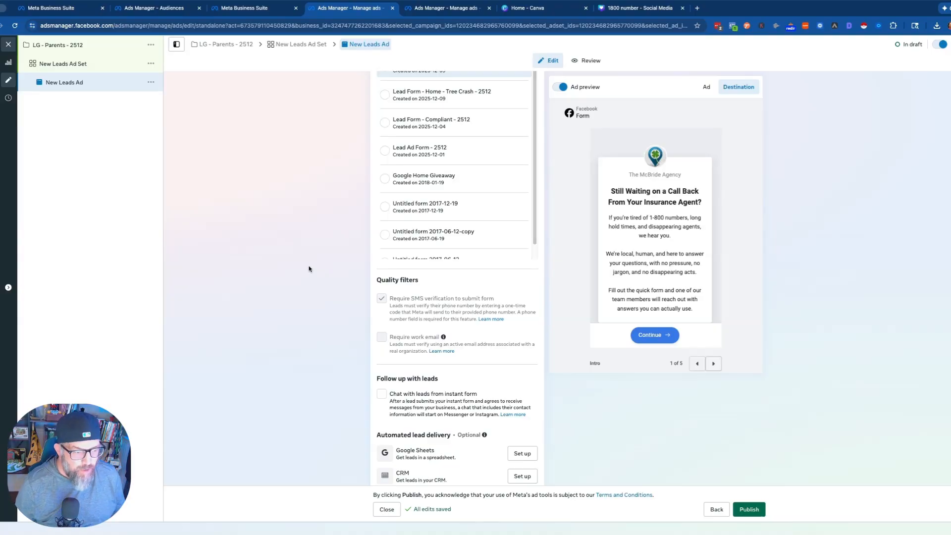
pyautogui.scroll(-3, 322, 277)
pyautogui.scroll(-2, 338, 292)
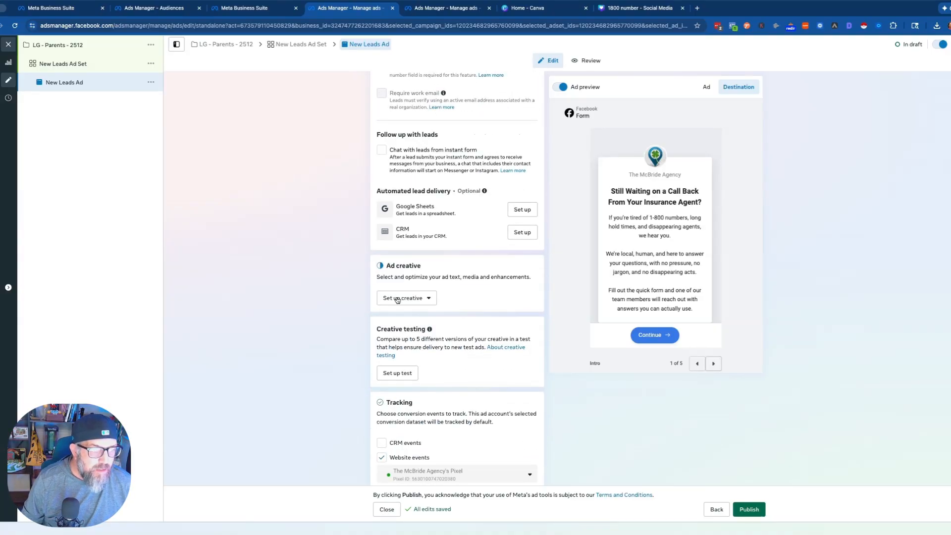
pyautogui.click(398, 297)
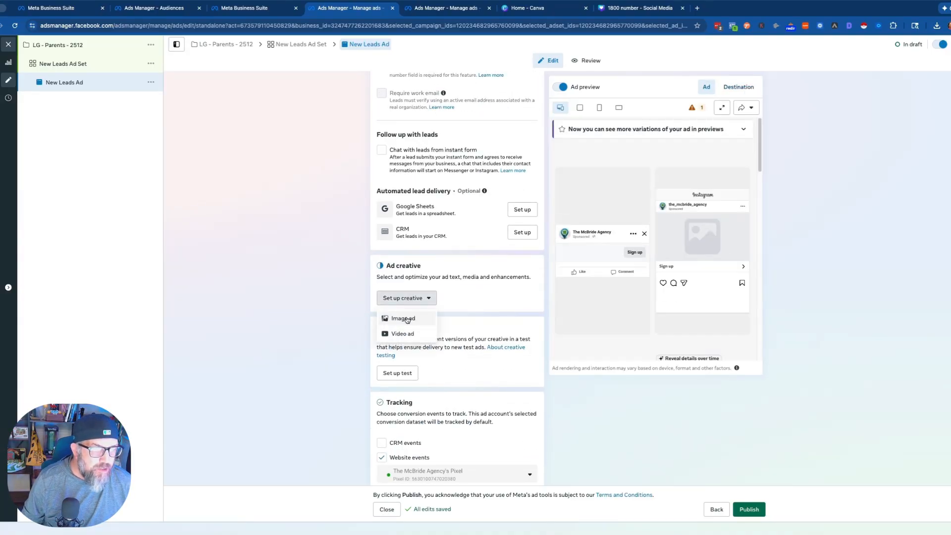
pyautogui.click(404, 318)
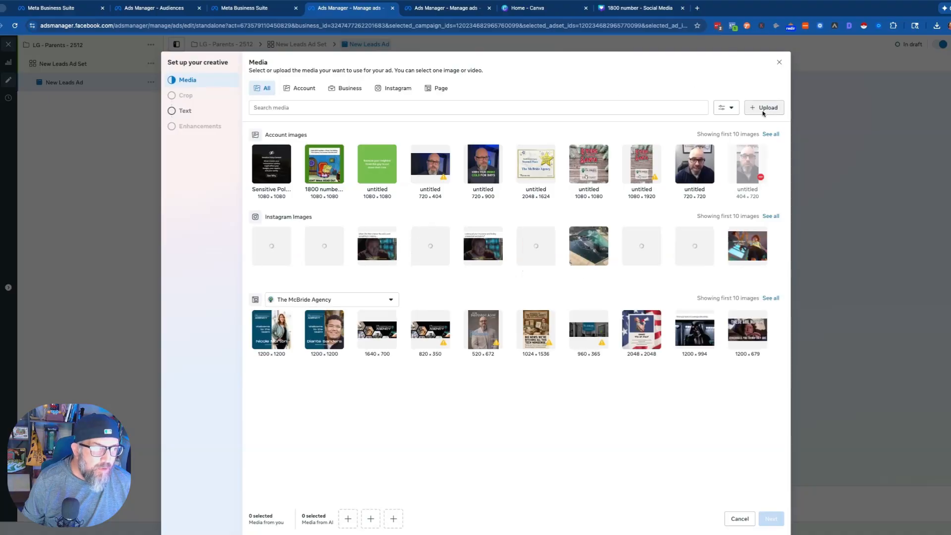
# Upload the image slapped.jpg as the ad's media and continue to the crop settings.
pyautogui.click(763, 109)
pyautogui.click(261, 229)
pyautogui.click(753, 345)
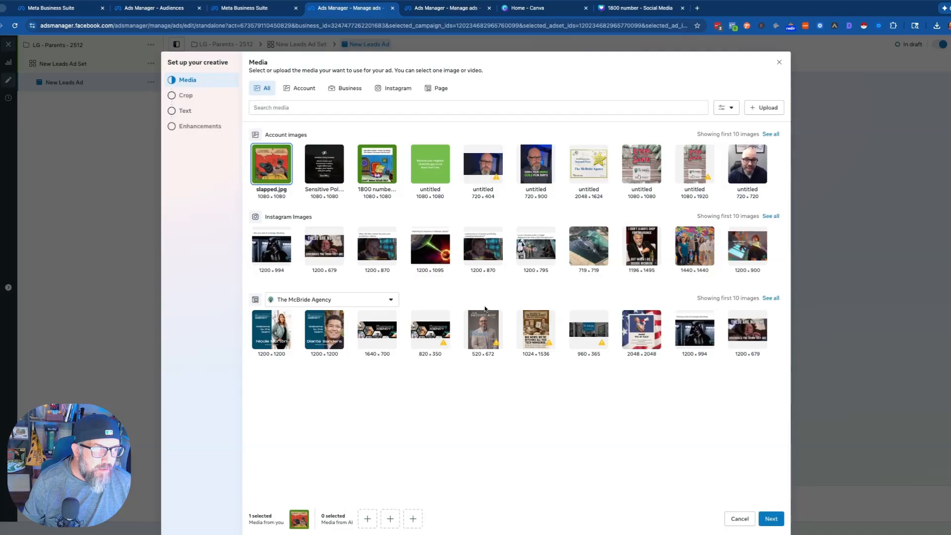
pyautogui.click(779, 519)
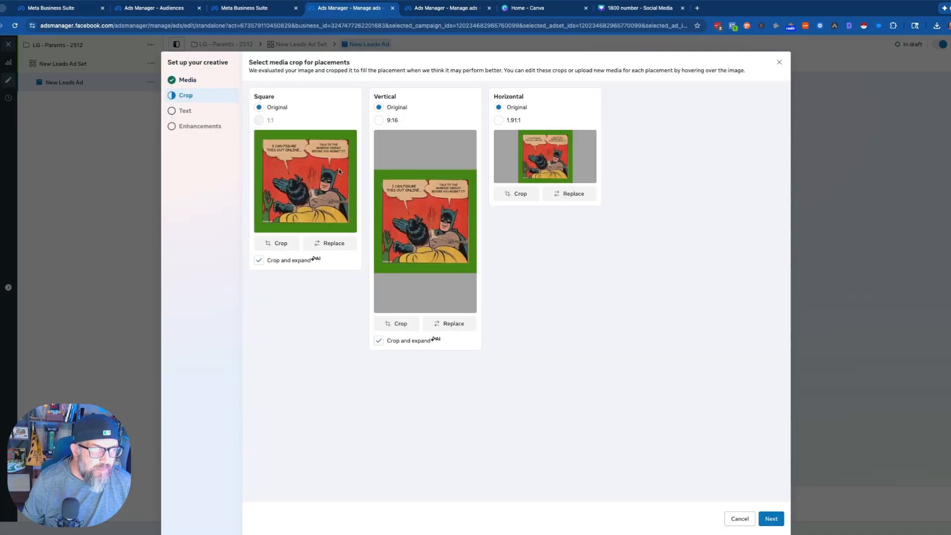
# Keep the original crop for every placement, turn off Crop and expand for the square and vertical versions, and continue to the text.
pyautogui.click(379, 121)
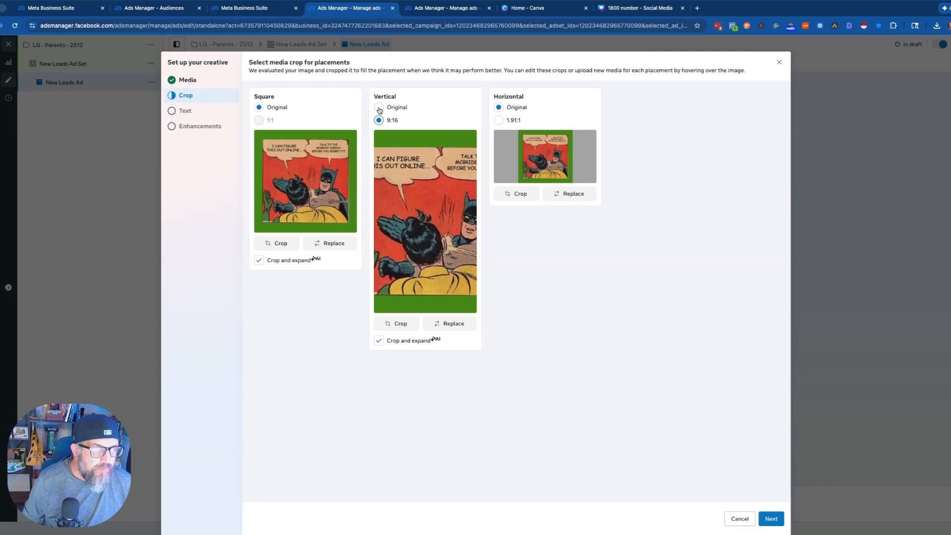
pyautogui.click(379, 109)
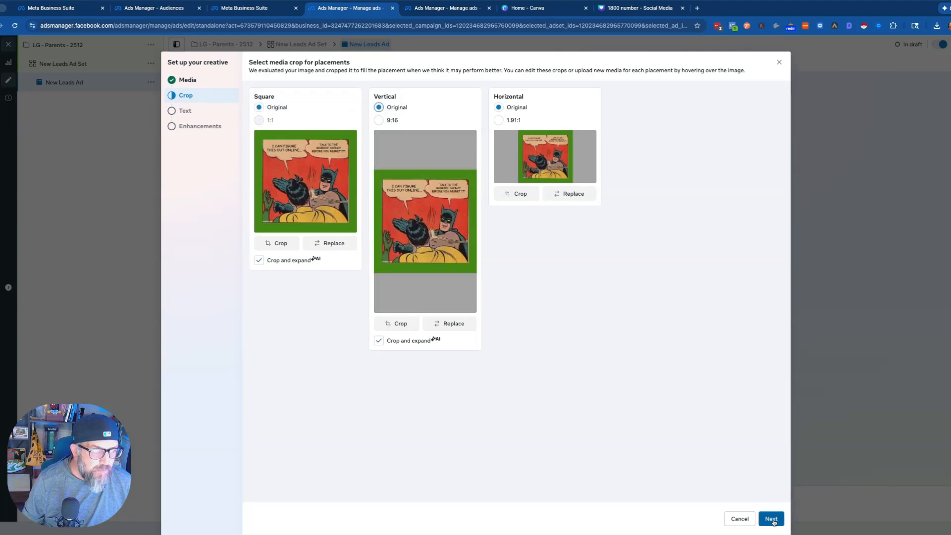
pyautogui.click(379, 341)
pyautogui.click(257, 262)
pyautogui.click(572, 194)
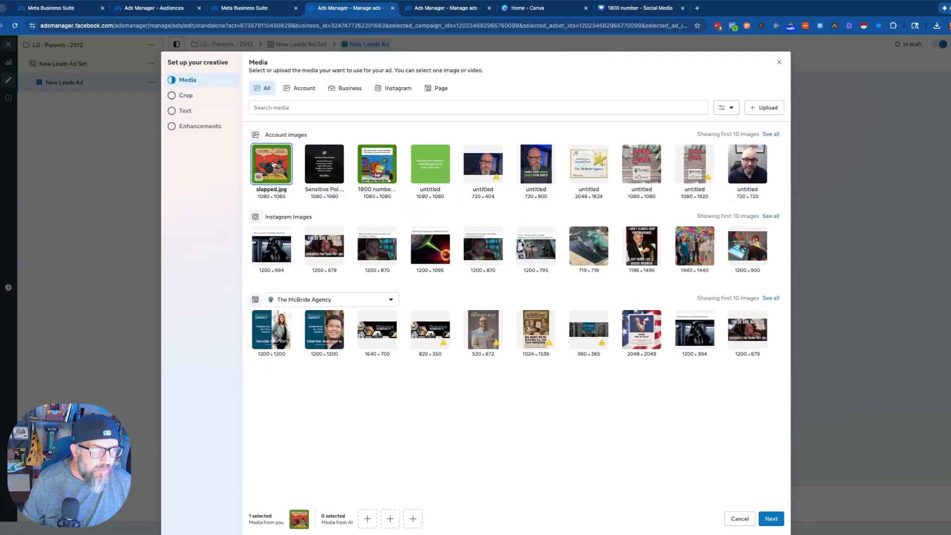
pyautogui.click(771, 518)
pyautogui.click(259, 262)
pyautogui.click(388, 341)
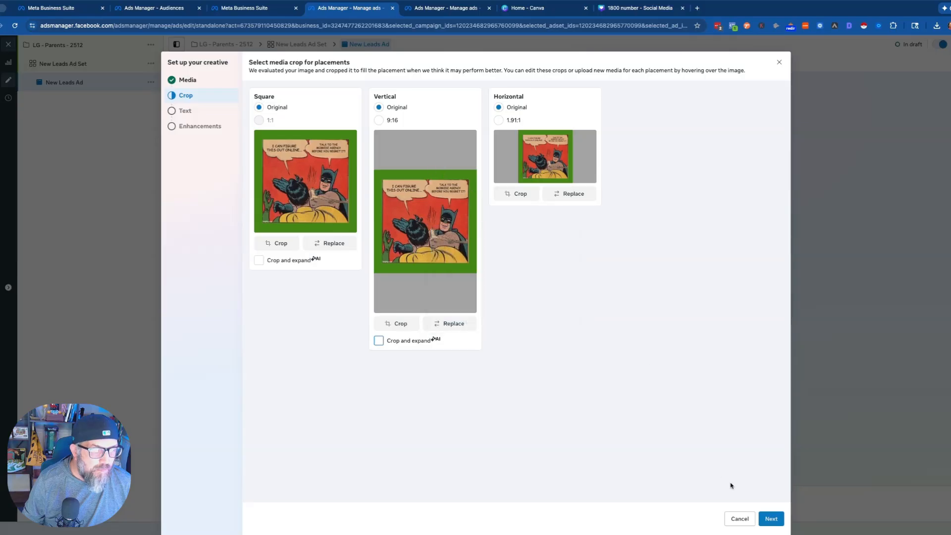
pyautogui.click(766, 517)
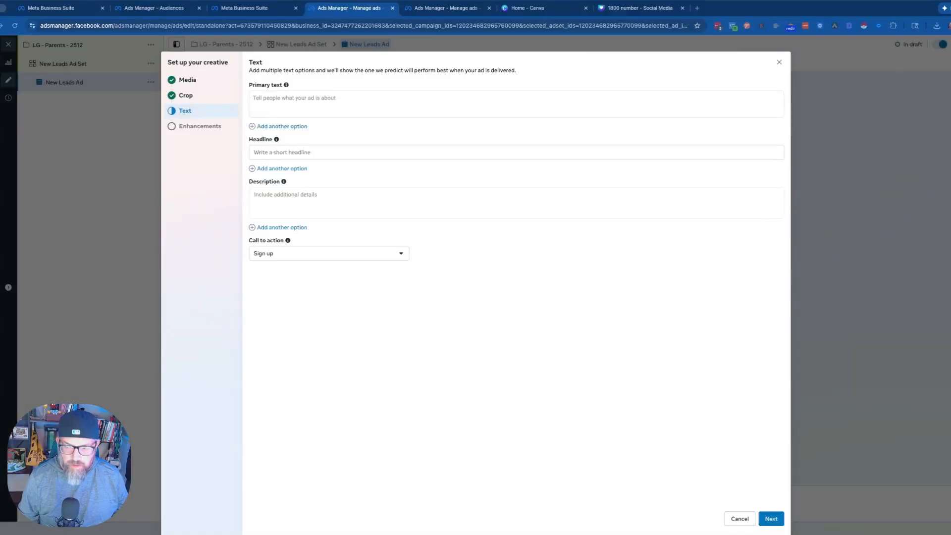
# Enter the "Illinois homeowners, we know exactly how this goes…" copy as the primary text and separate its paragraphs with single blank lines.
pyautogui.click(324, 98)
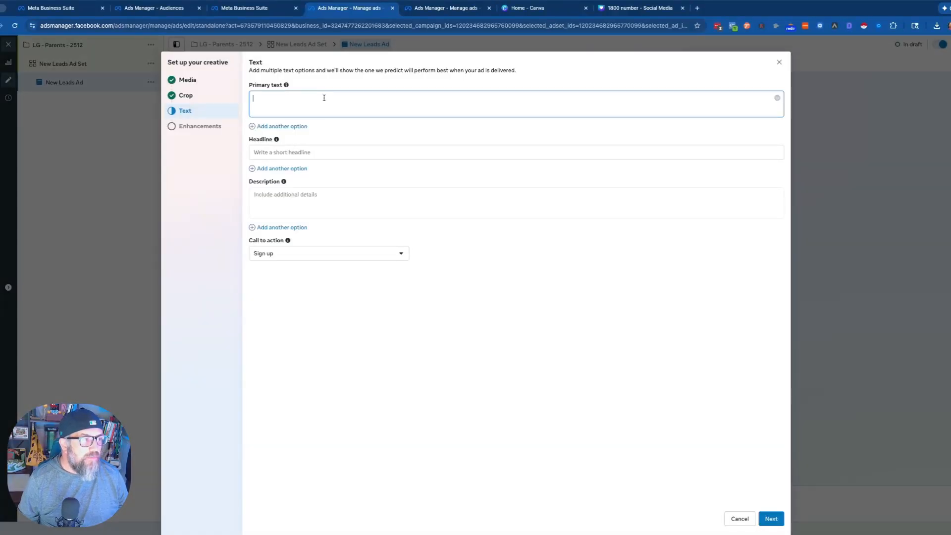
pyautogui.write('Illinois homeowners, we know exactly how this goes… Johnny\'s hockey practice is in 20 minutes, Jemma\'s dance recital outfit still needs something, and that third kid, well, you\'ll remember where they\'re supposed to be eventually. And in the middle of all that, you\'re somehow supposed to compare insurance quotes online?   Right. Sure. Absolutely. What could go wrong? One tiny detail gets missed, and suddenly a "quick task" turns into an expensive problem no parent has time for. The McBride Agency takes that whole mess off your plate.   Clear answers. Real protection. Zero homework for you. Let\'s start your quote for you and put together the best options for you, because your schedule is already full, and insurance shouldn\'t be the thing that breaks you.')
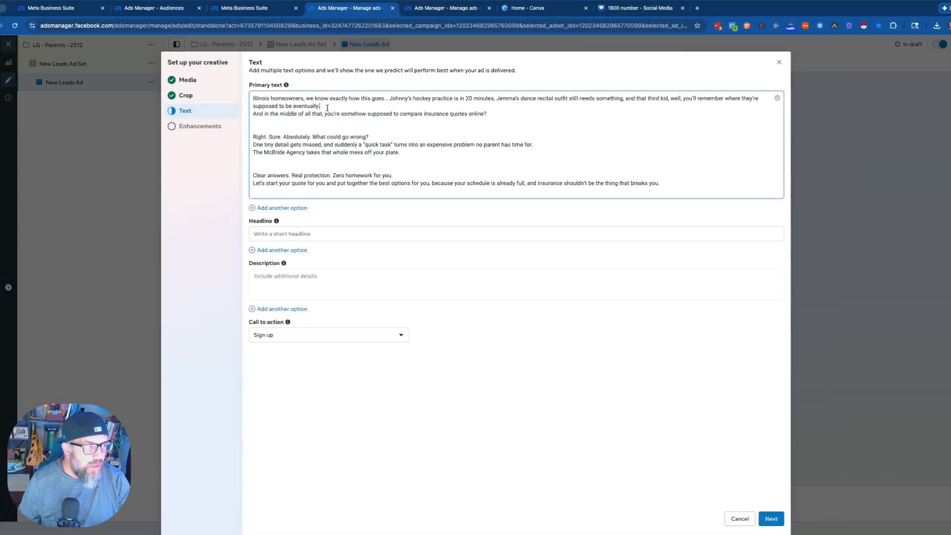
pyautogui.click(327, 107)
pyautogui.press('Return')
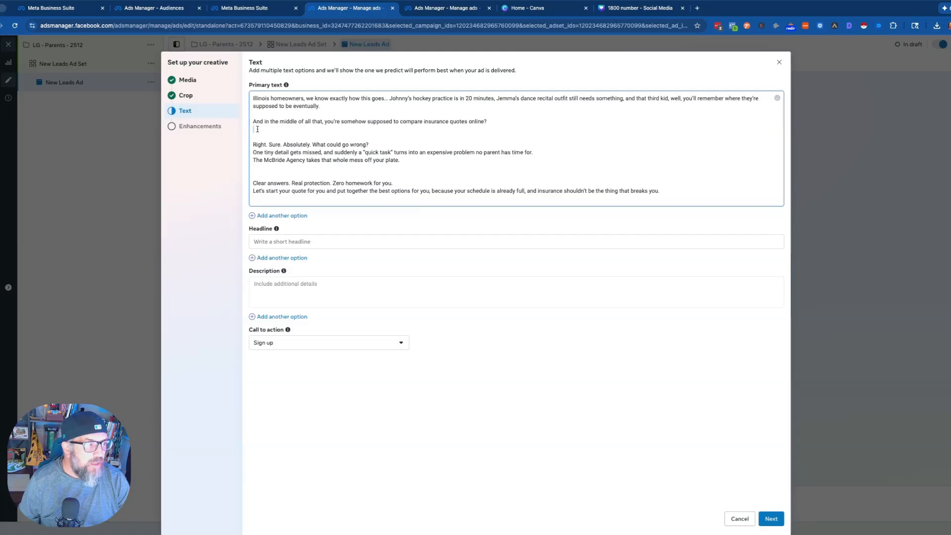
pyautogui.press('BackSpace')
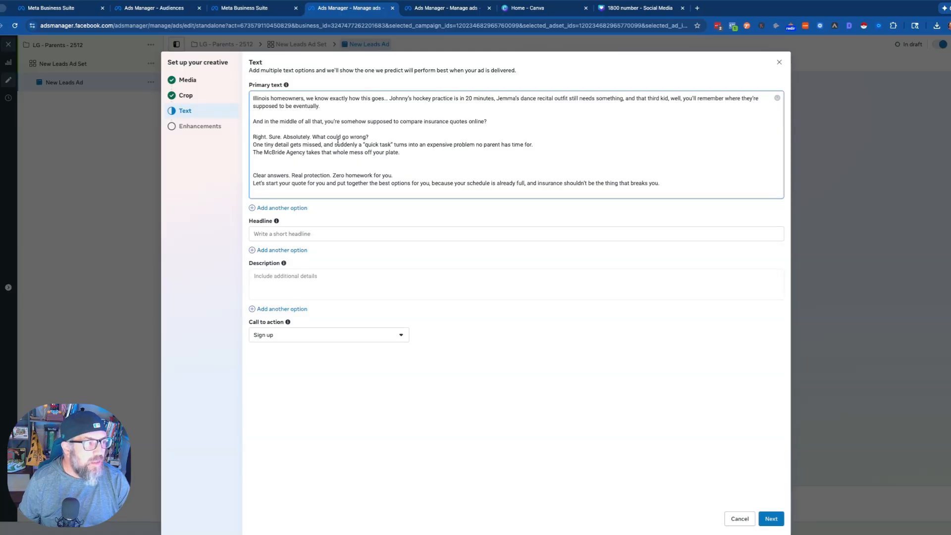
pyautogui.click(376, 137)
pyautogui.press('Return')
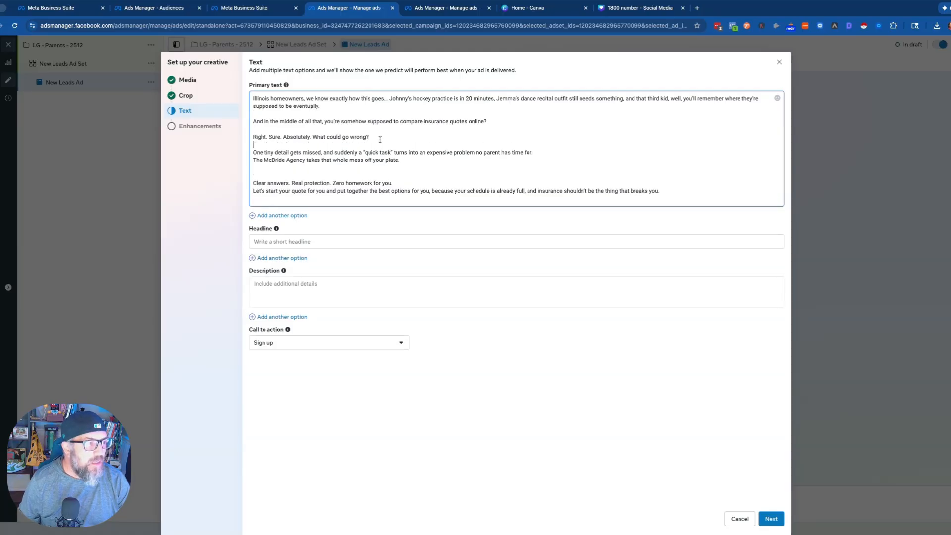
pyautogui.click(545, 152)
pyautogui.press('Return')
pyautogui.click(347, 179)
pyautogui.press('BackSpace')
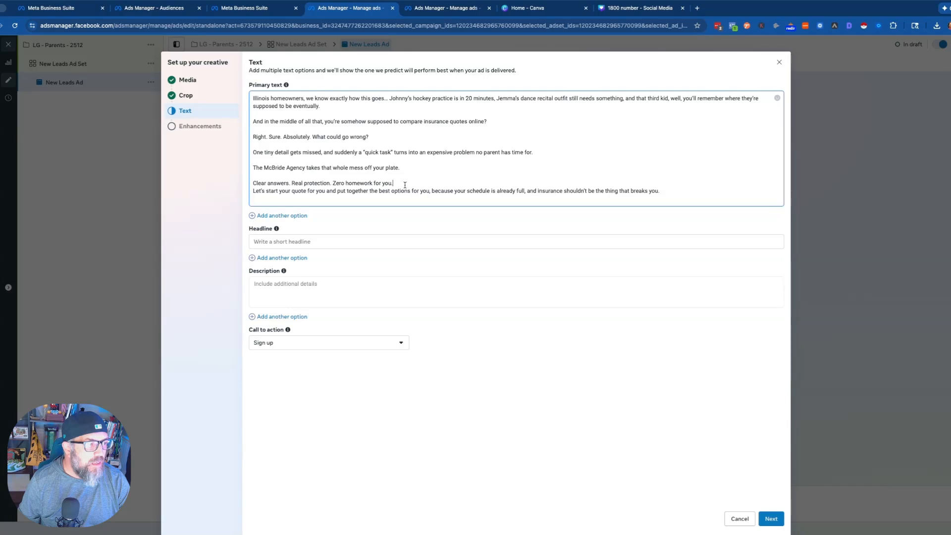
pyautogui.press('Return')
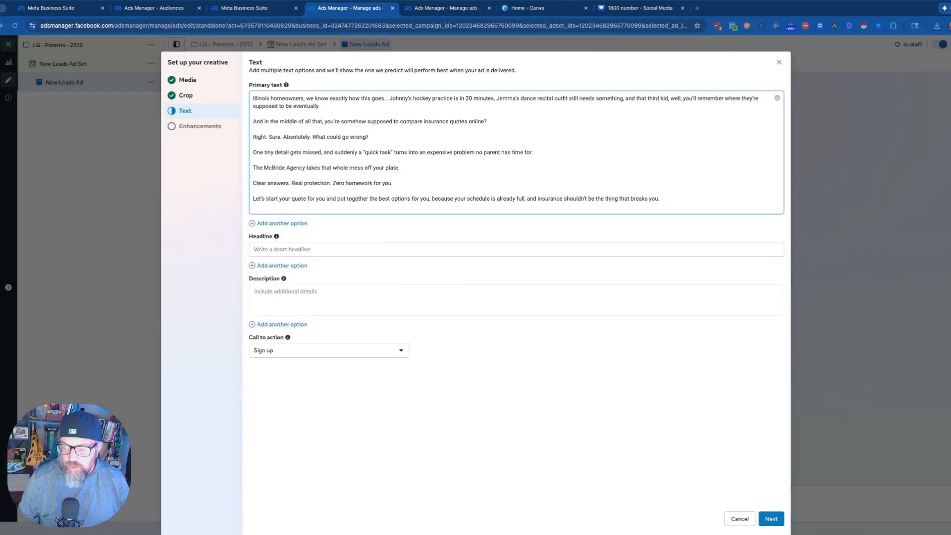
# Fill in the headline about kids on the ice and on stage, plus the description beginning "Insurance shouldn't be another thing you juggle.".
pyautogui.click(296, 250)
pyautogui.write('Headline: When Johnny’s on the ice and Jemma’s on stage...')
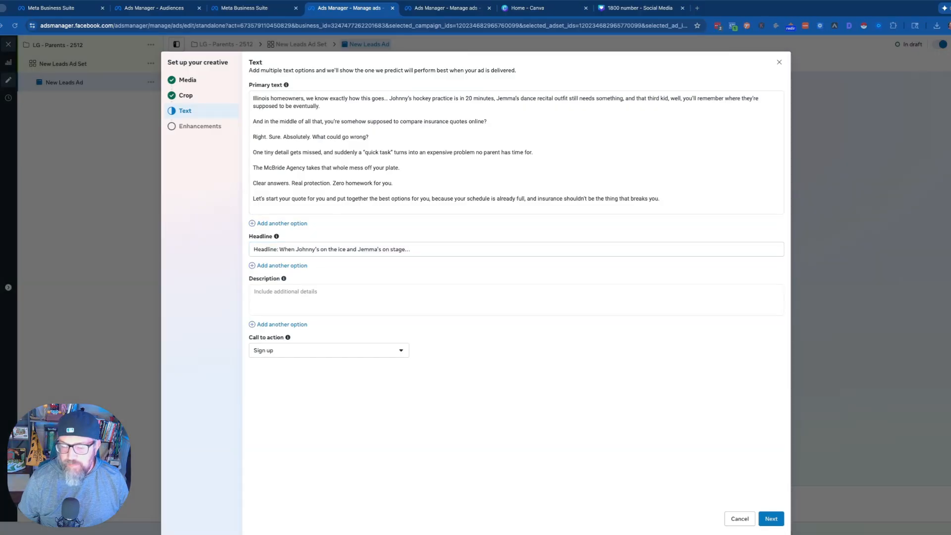
pyautogui.click(372, 295)
pyautogui.write("Insurance shouldn't be another thing you juggle. Let The McBride Agency handle the details while you handle the kids.")
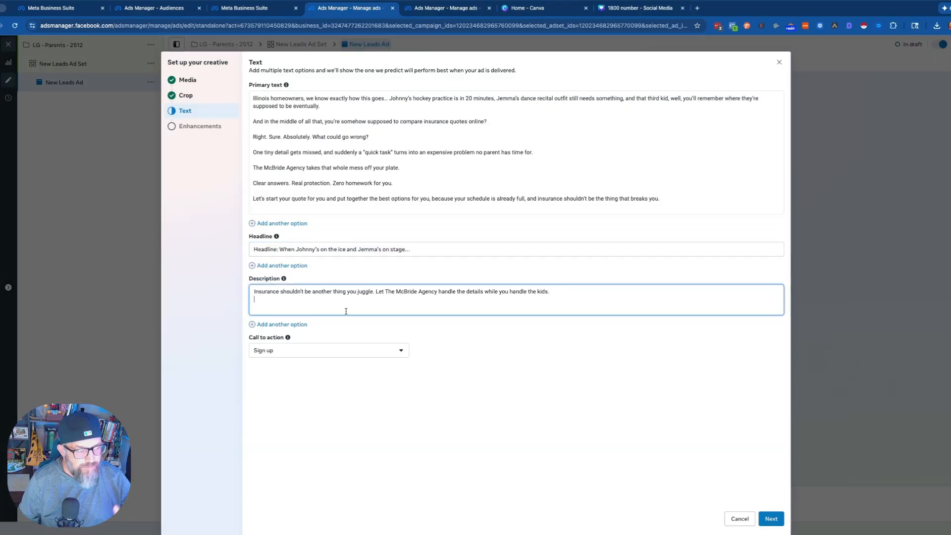
# Set the ad's call to action to Get quote and continue to the creative enhancements.
pyautogui.click(314, 351)
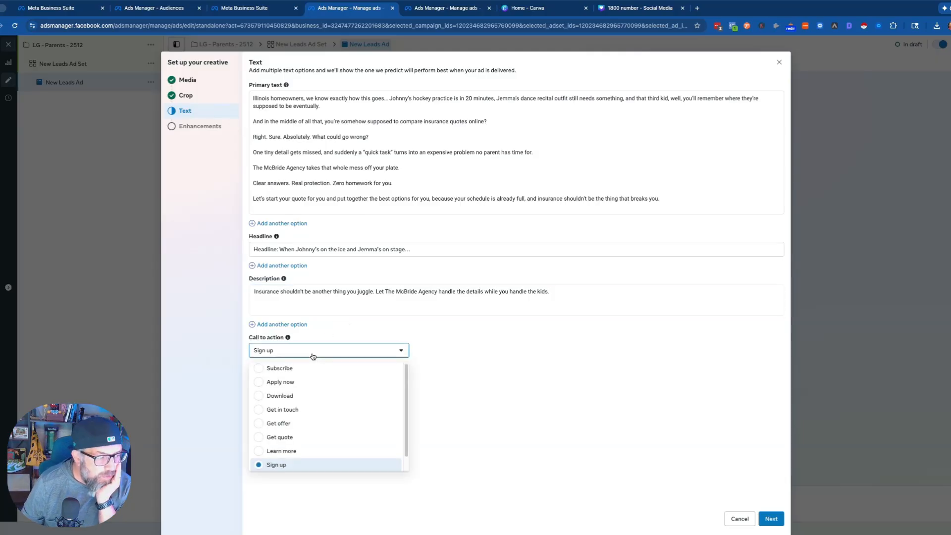
pyautogui.click(297, 437)
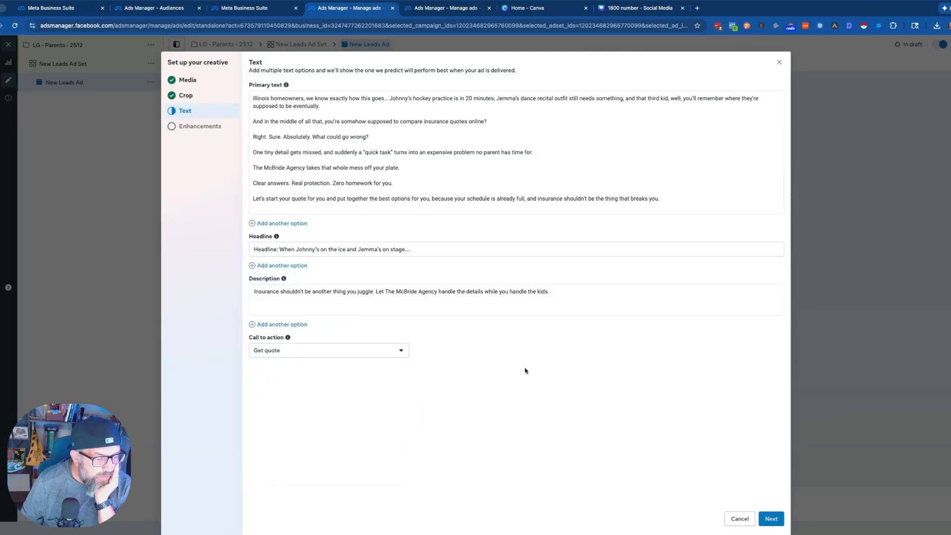
pyautogui.click(770, 518)
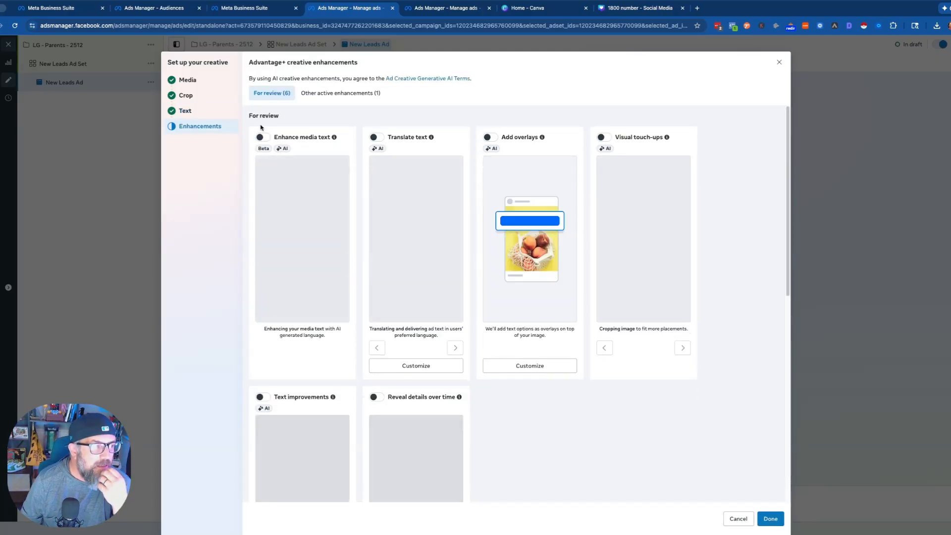
# Keep all Advantage+ creative enhancements switched off, including Add music, and finish the creative setup.
pyautogui.scroll(-8, 398, 222)
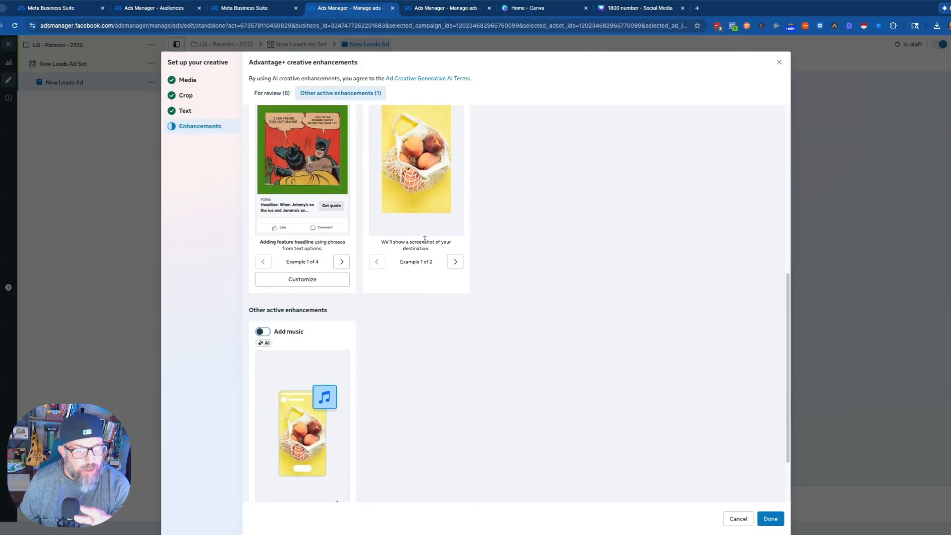
pyautogui.scroll(5, 421, 243)
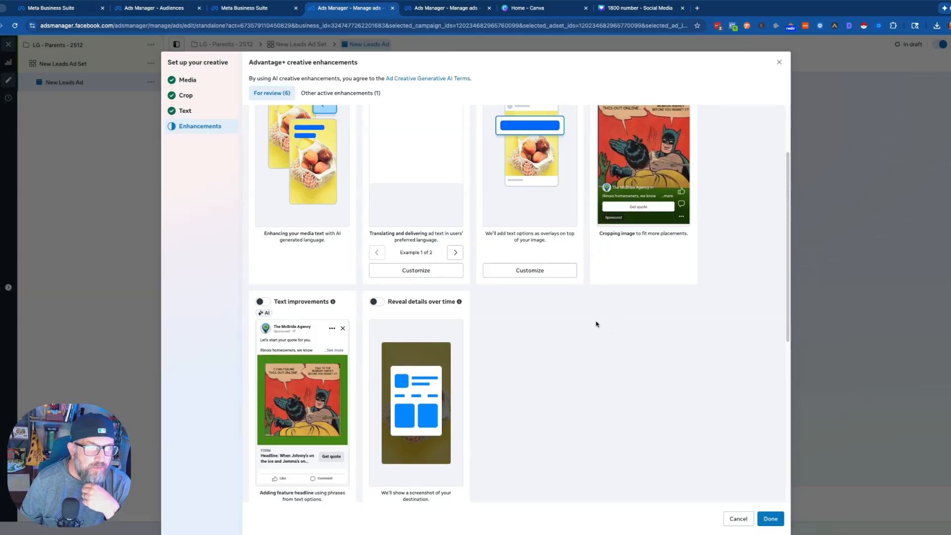
pyautogui.scroll(-2, 597, 323)
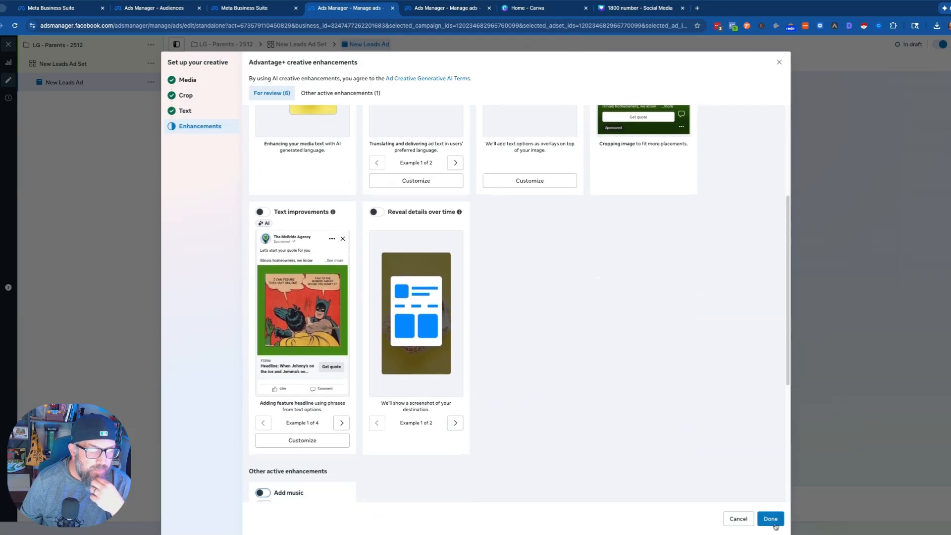
pyautogui.click(770, 519)
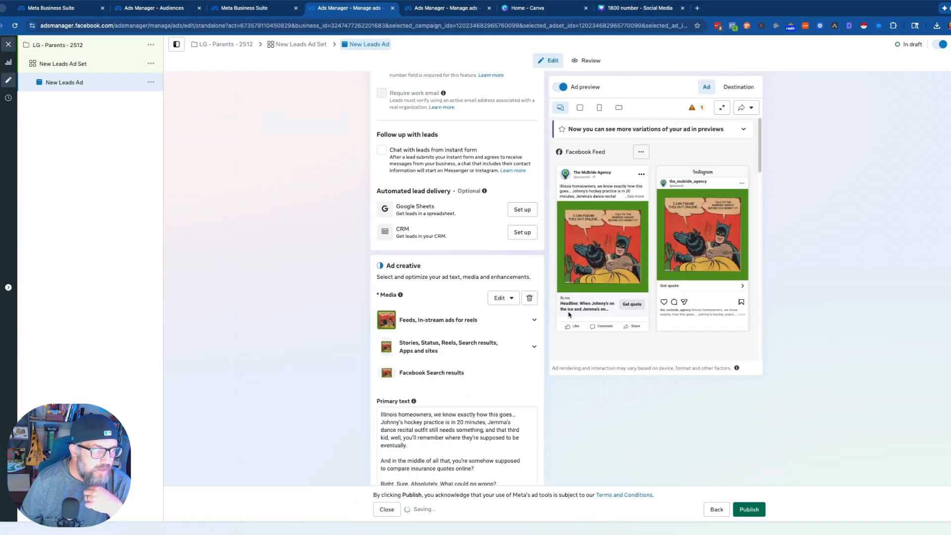
# Return to the ad set and rename it "LG - Parents - 2512".
pyautogui.scroll(-1, 322, 251)
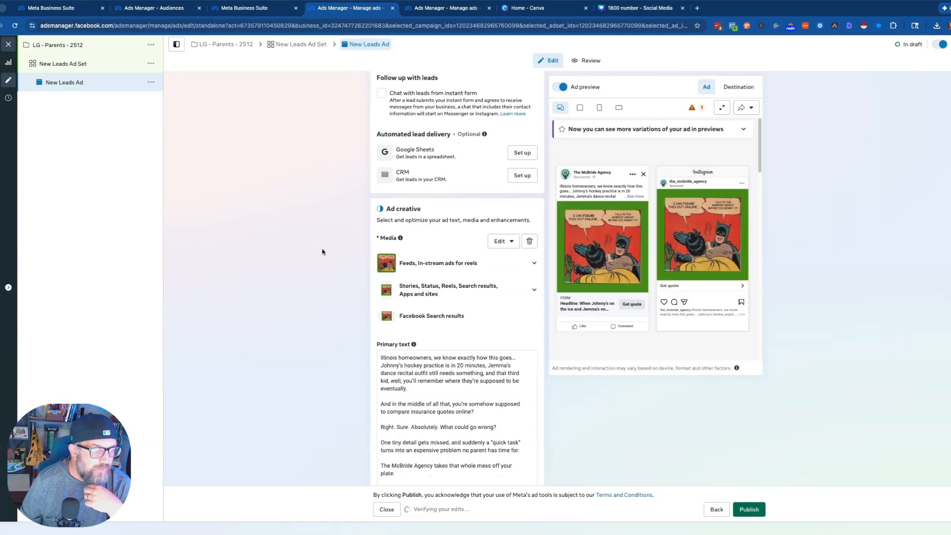
pyautogui.scroll(5, 323, 251)
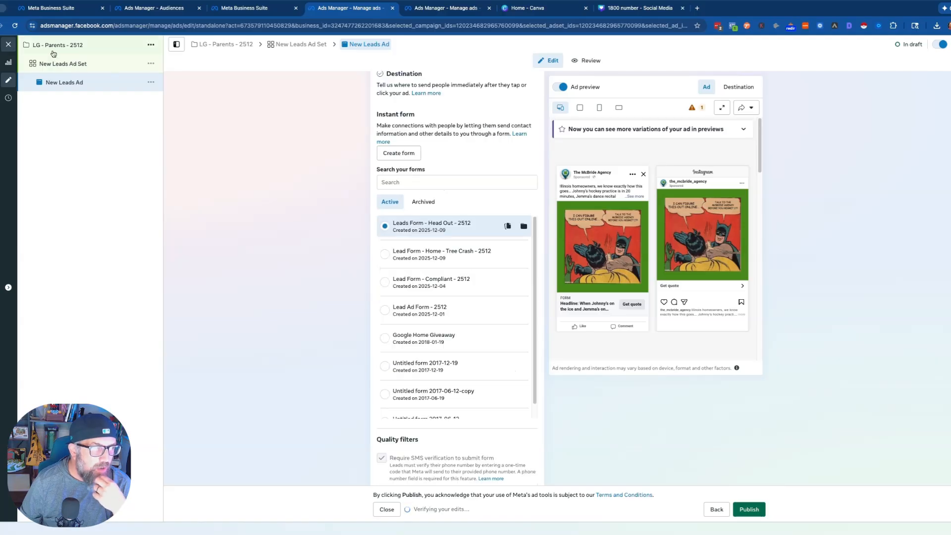
pyautogui.click(59, 64)
pyautogui.moveTo(441, 104); pyautogui.dragTo(304, 103)
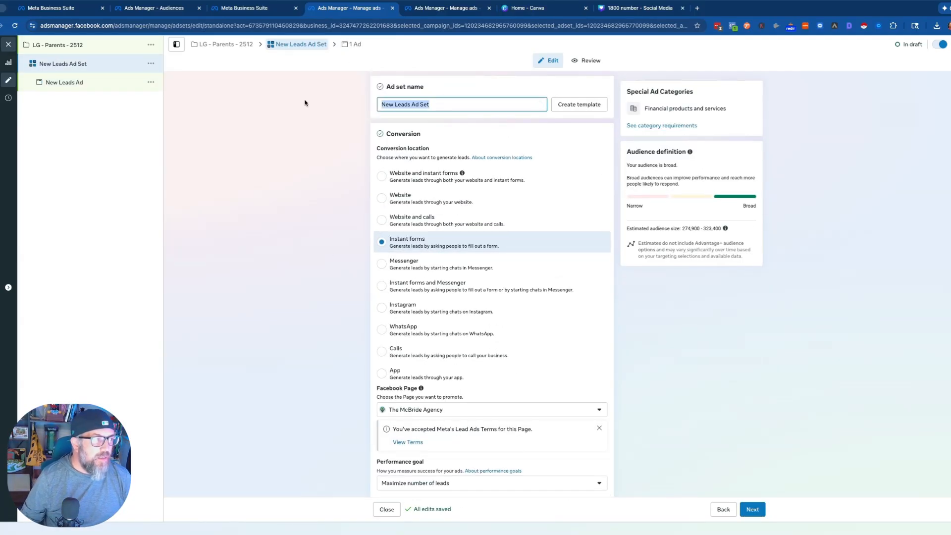
pyautogui.write('LG - ')
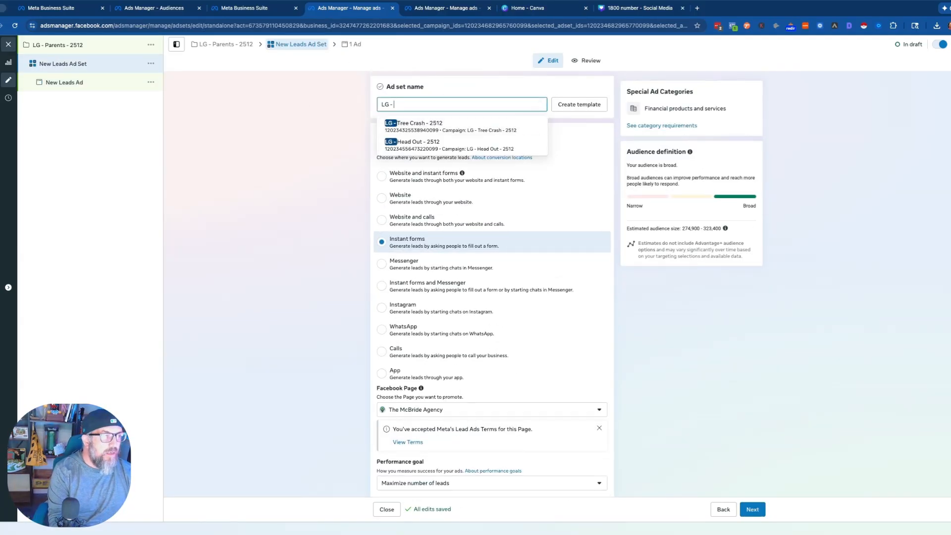
pyautogui.write('Parents - 2512')
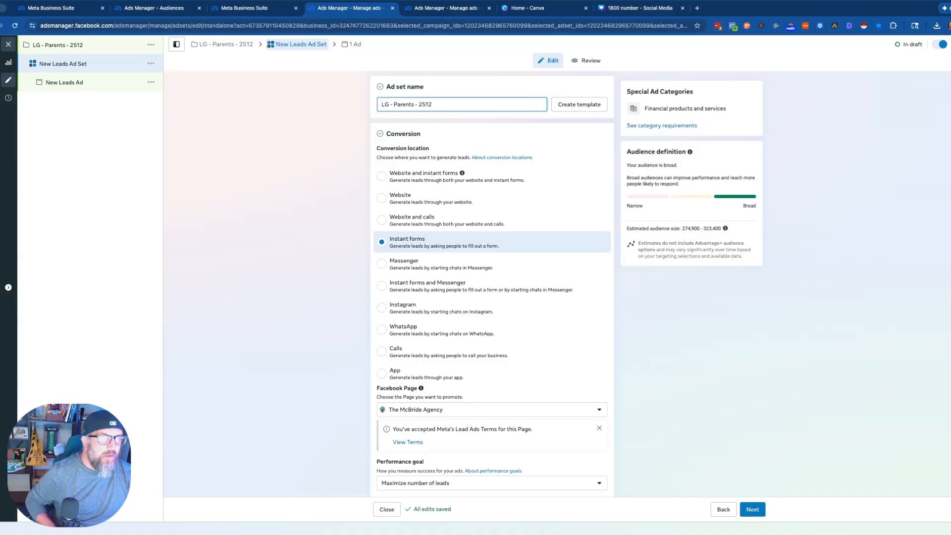
pyautogui.click(291, 234)
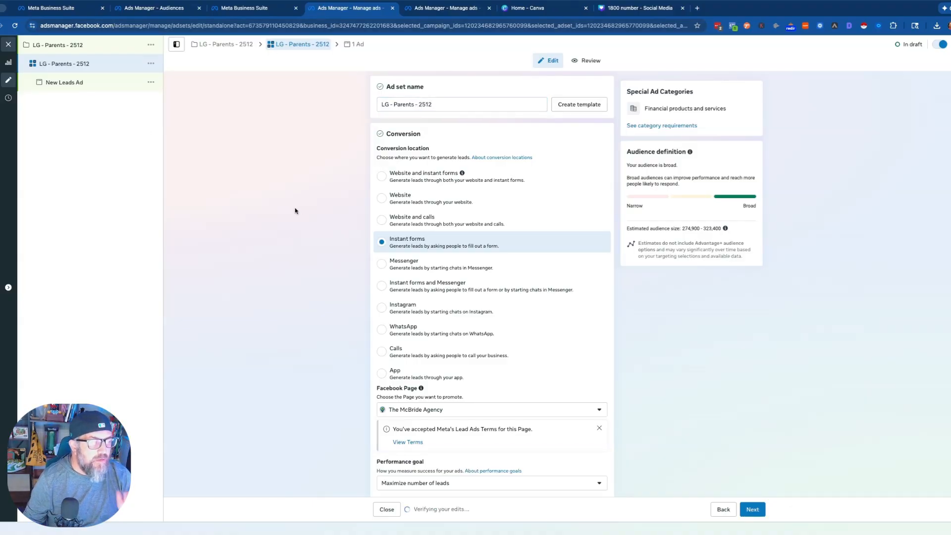
# Set the ad set's end date to 12/31/2025 and check its audience location and detailed targeting.
pyautogui.scroll(-10, 297, 212)
pyautogui.click(380, 227)
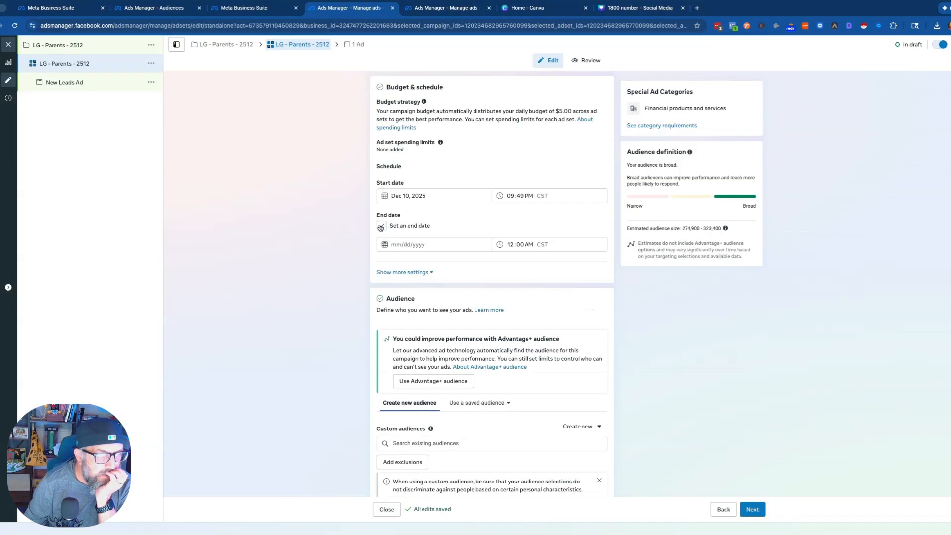
pyautogui.click(435, 251)
pyautogui.click(430, 334)
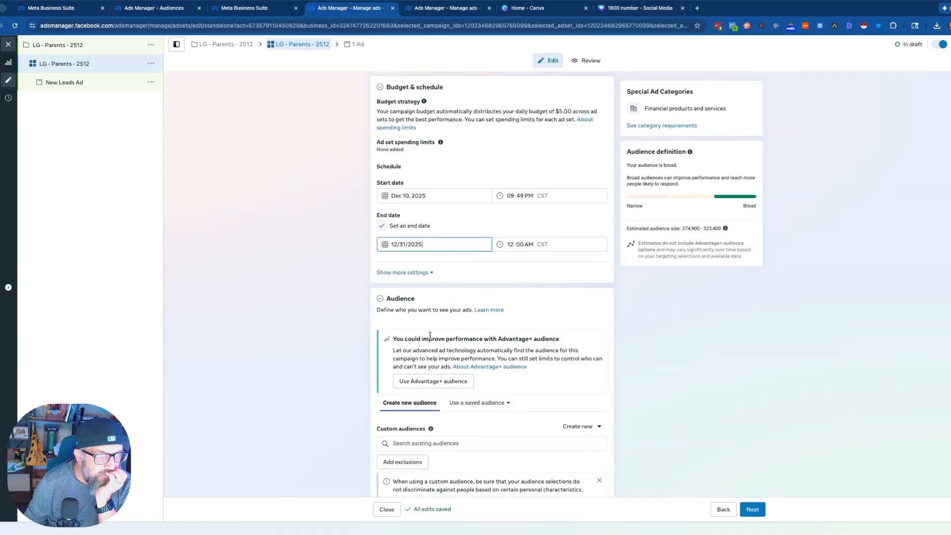
pyautogui.click(329, 225)
pyautogui.scroll(-1, 341, 229)
pyautogui.scroll(-3, 353, 233)
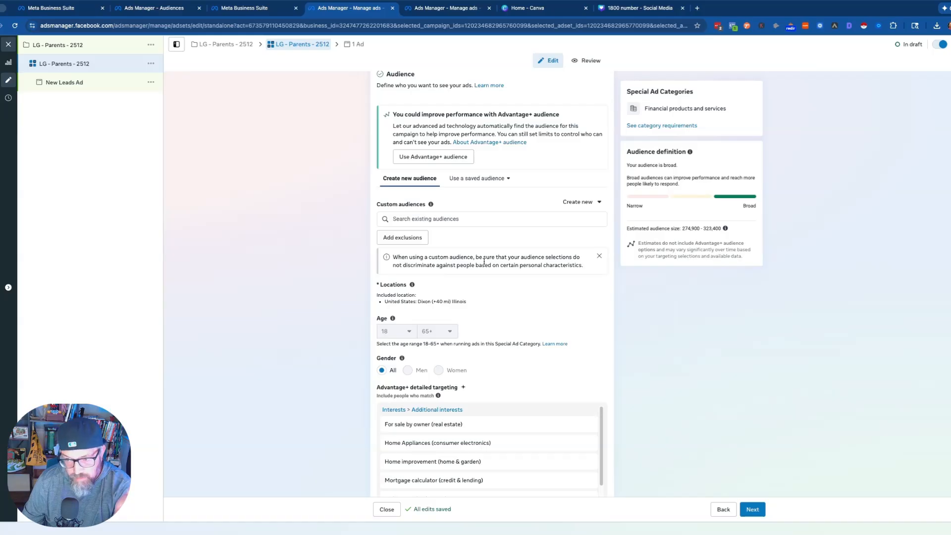
pyautogui.scroll(-6, 225, 214)
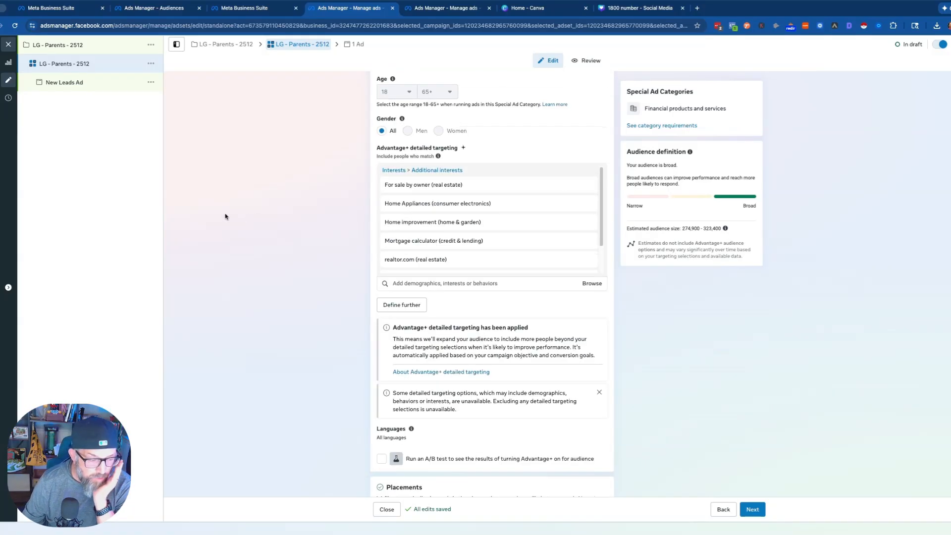
# Open the new leads ad and rename it "LG - Parents - 2512".
pyautogui.click(60, 82)
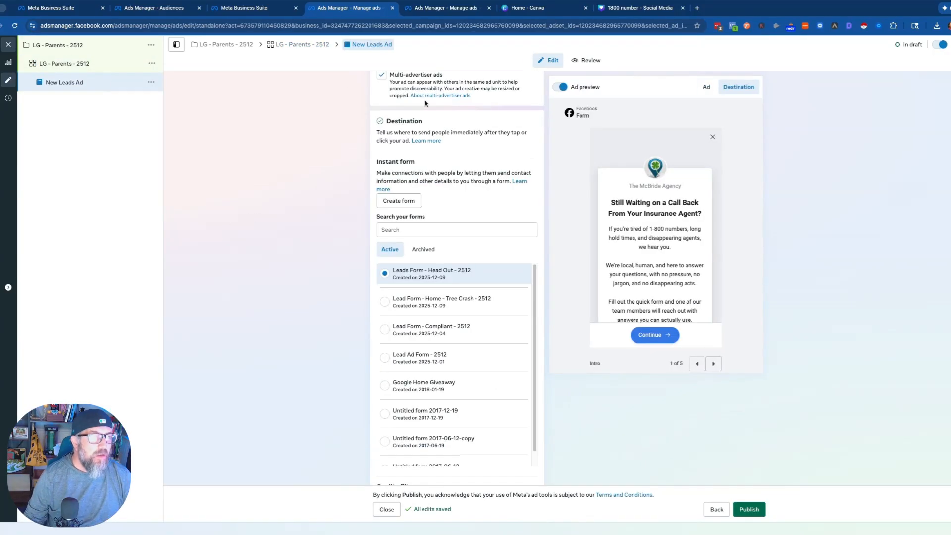
pyautogui.click(427, 105)
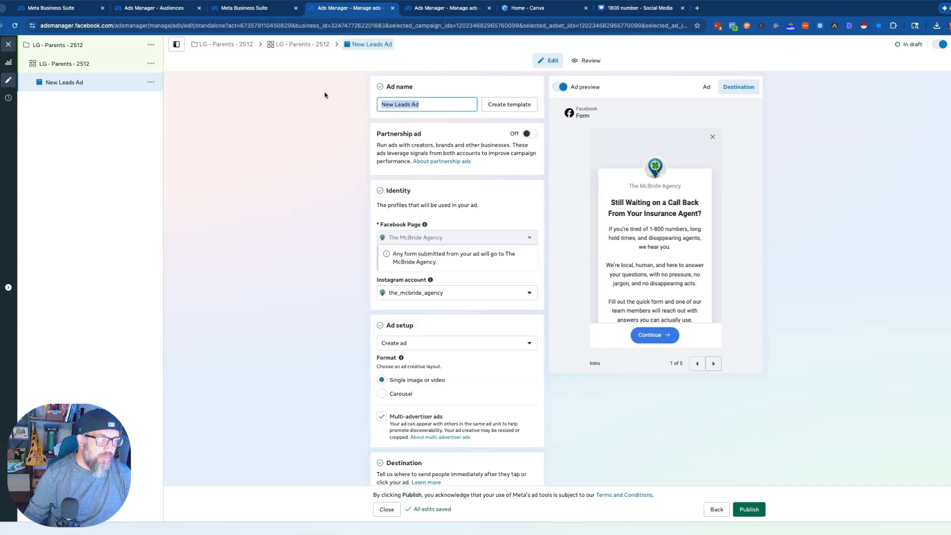
pyautogui.write('LG - ')
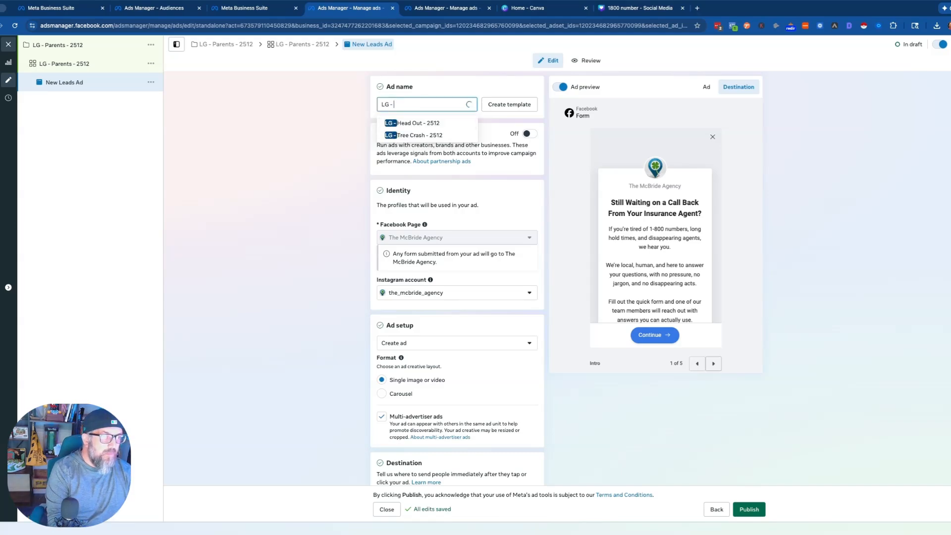
pyautogui.write('Parents - 2512')
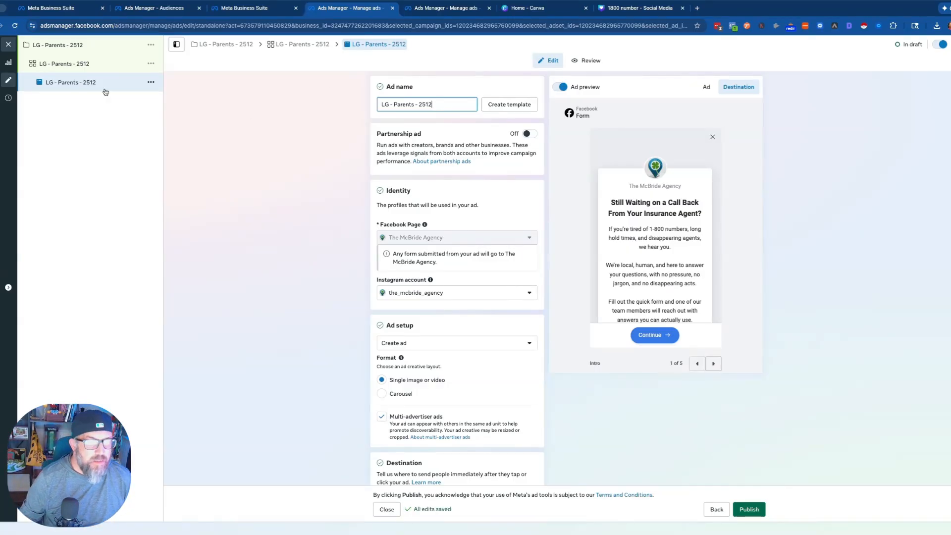
pyautogui.click(329, 368)
# Build and apply the ad's URL parameters with campaign source {{site_source_name}}, campaign medium {{placement}} and campaign name {{ad.name}}.
pyautogui.scroll(-5, 330, 346)
pyautogui.scroll(-15, 329, 312)
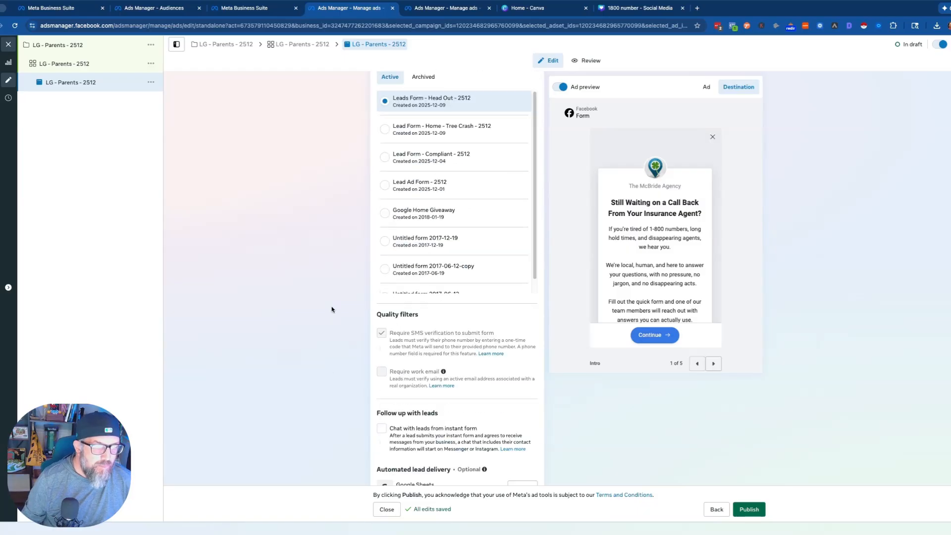
pyautogui.scroll(-6, 339, 306)
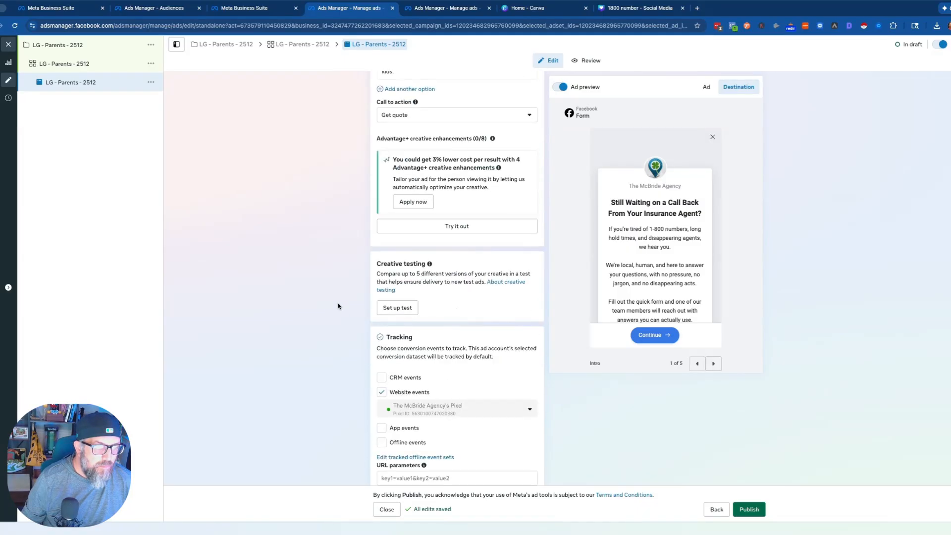
pyautogui.scroll(-1, 349, 297)
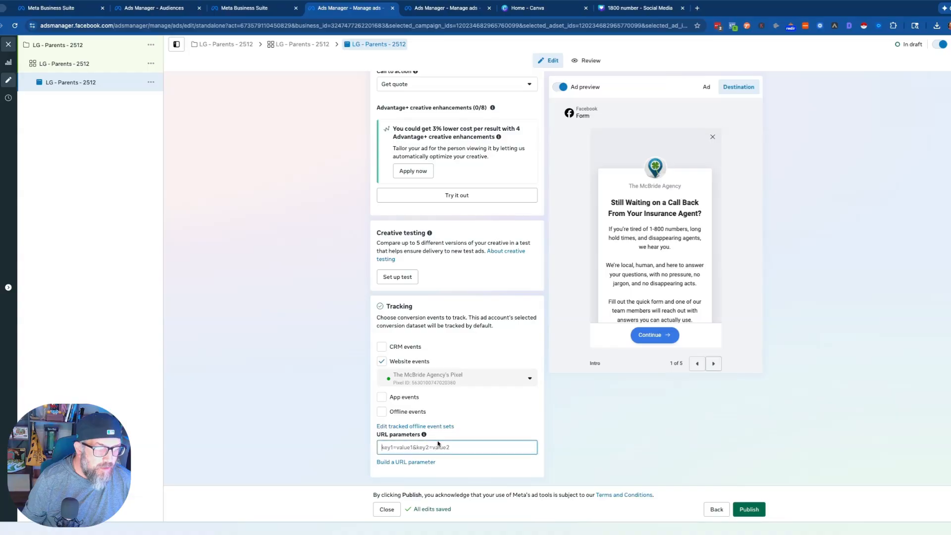
pyautogui.click(404, 461)
pyautogui.click(447, 161)
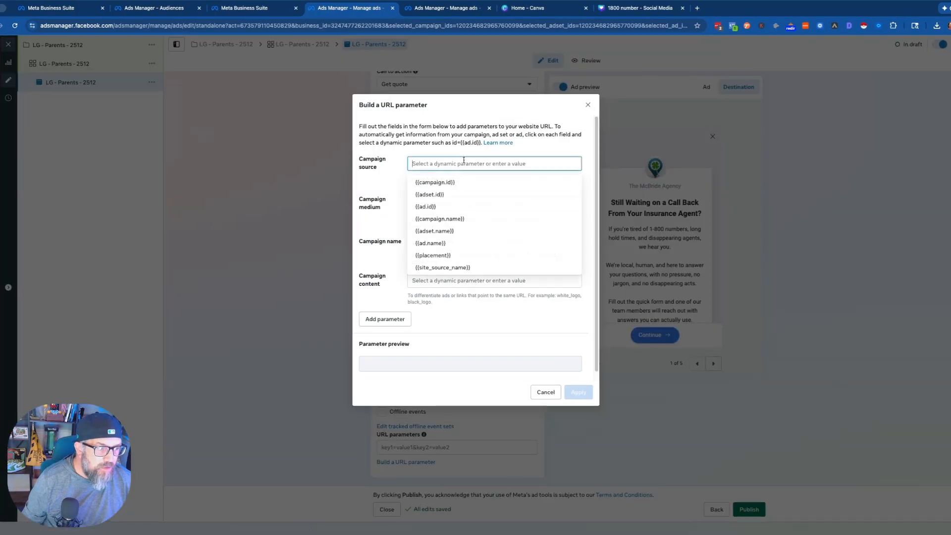
pyautogui.click(442, 266)
pyautogui.click(446, 204)
pyautogui.click(433, 295)
pyautogui.click(435, 242)
pyautogui.click(430, 322)
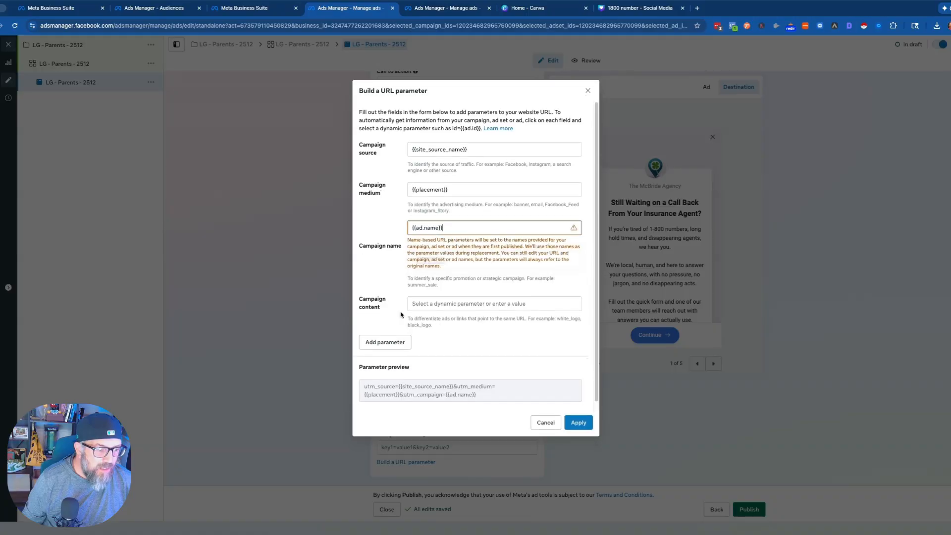
pyautogui.click(579, 420)
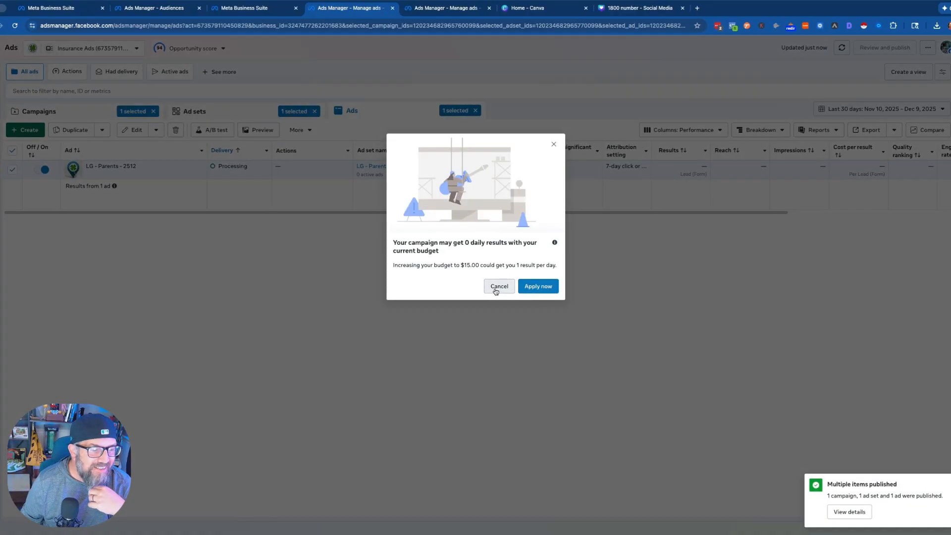
# Decline the suggested budget increase to $15.00 for the published campaign.
pyautogui.click(495, 289)
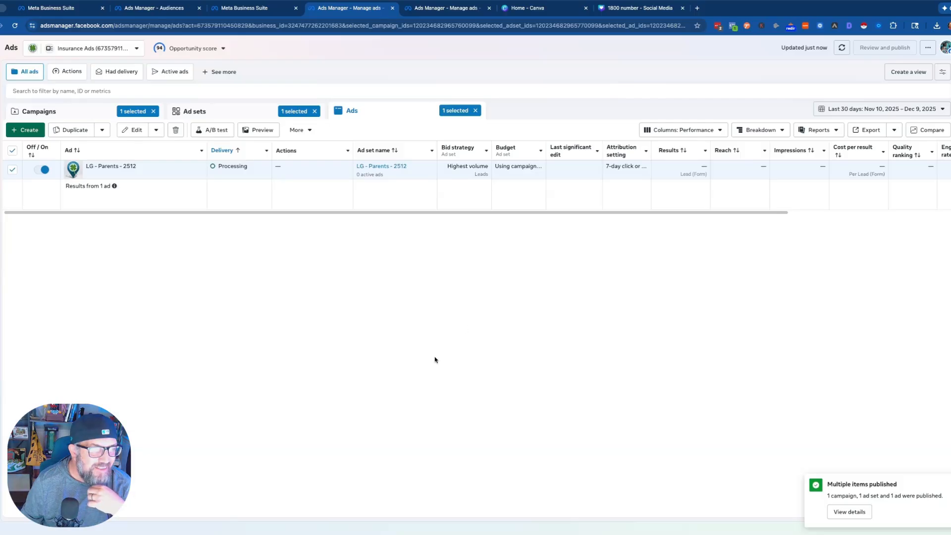